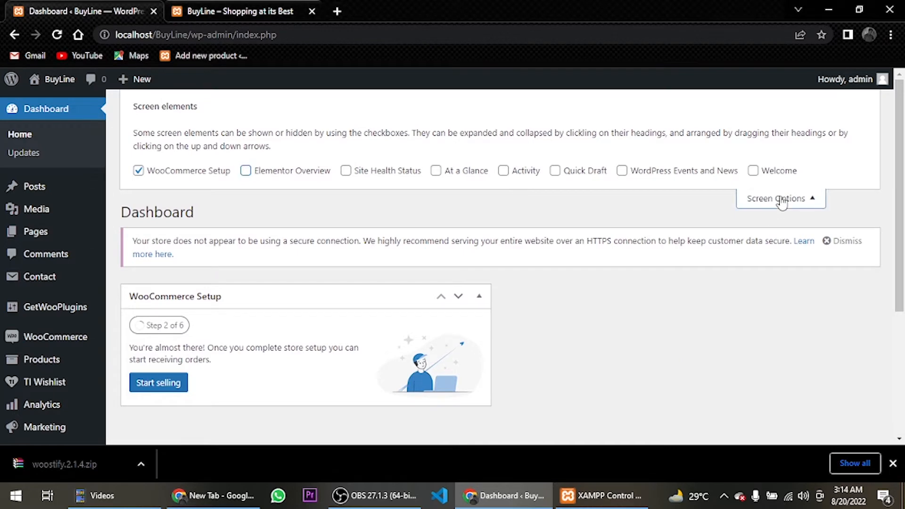
Step: Collapse the dashboard's screen options and open the WooCommerce settings
{"action": "left_click", "coordinate": [783, 198]}
{"action": "mouse_move", "coordinate": [34, 342]}
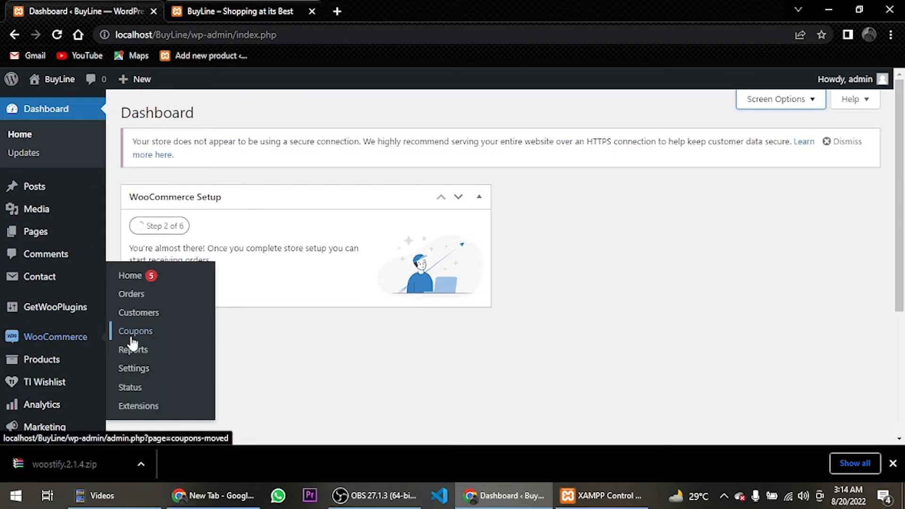
{"action": "left_click", "coordinate": [134, 368]}
Step: Restrict the selling locations and enable tax rates and calculations in the general store settings, saving the changes
{"action": "scroll", "coordinate": [176, 282], "scroll_direction": "down", "scroll_amount": 5}
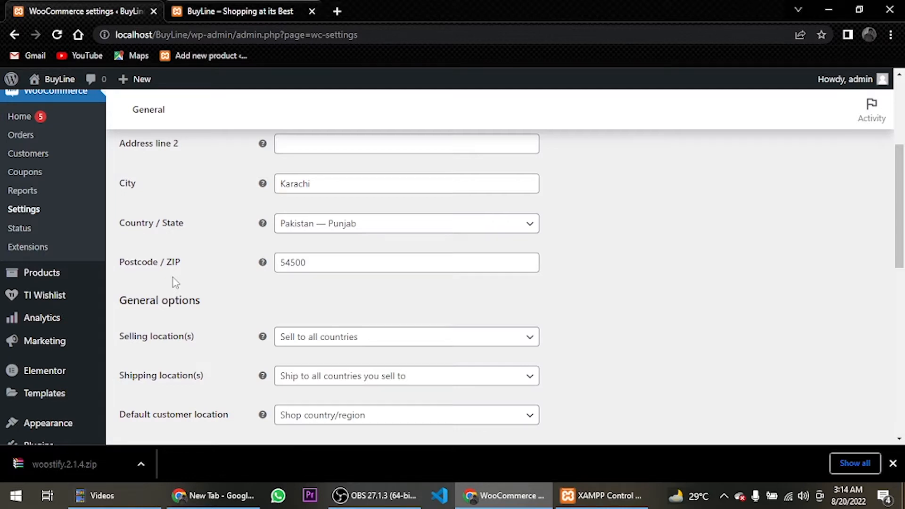
{"action": "scroll", "coordinate": [302, 300], "scroll_direction": "down", "scroll_amount": 4}
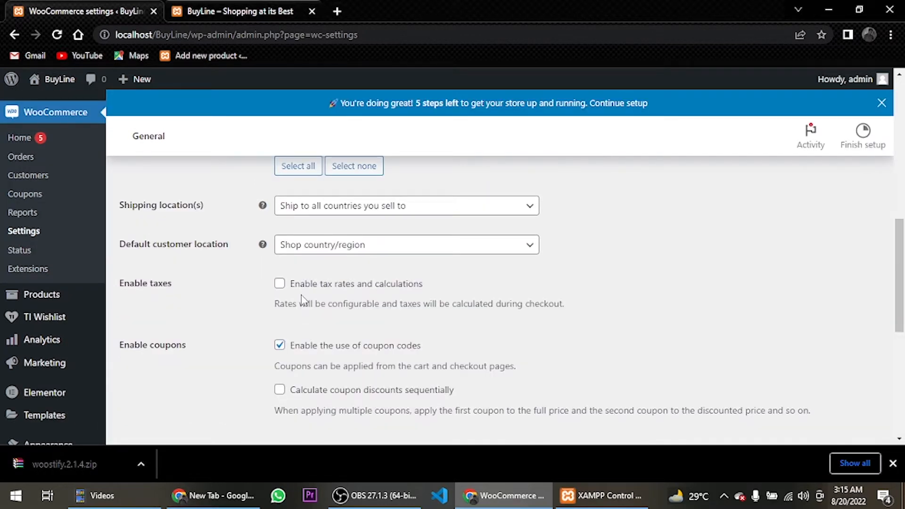
{"action": "scroll", "coordinate": [330, 304], "scroll_direction": "down", "scroll_amount": 3}
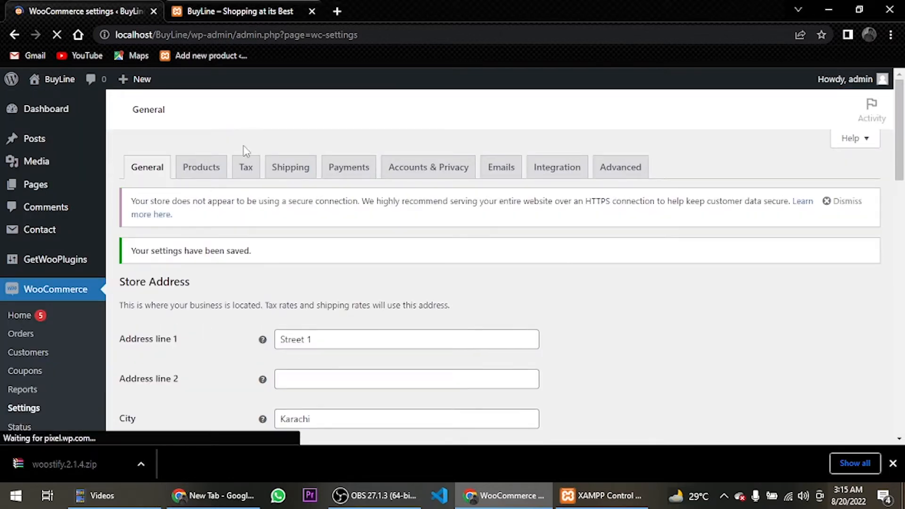
Step: Open the store's product settings and set the weight unit to g
{"action": "left_click", "coordinate": [209, 178]}
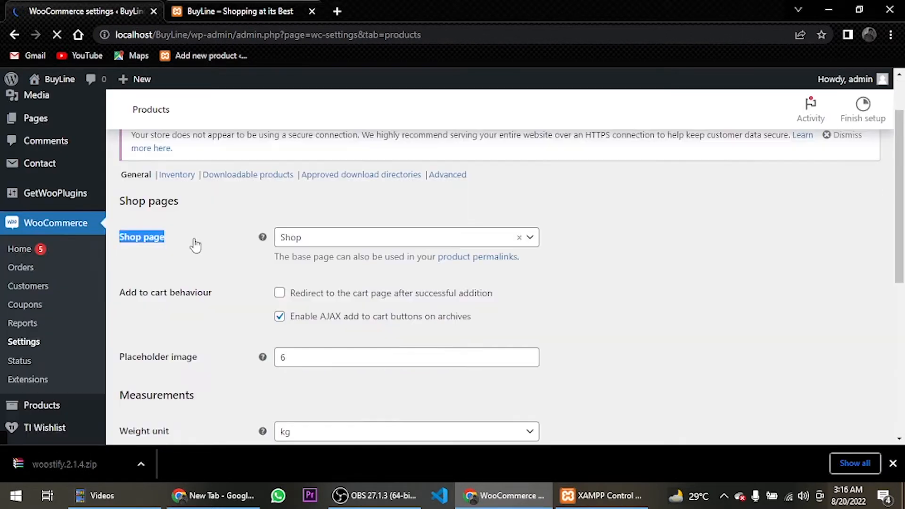
{"action": "left_click", "coordinate": [195, 245]}
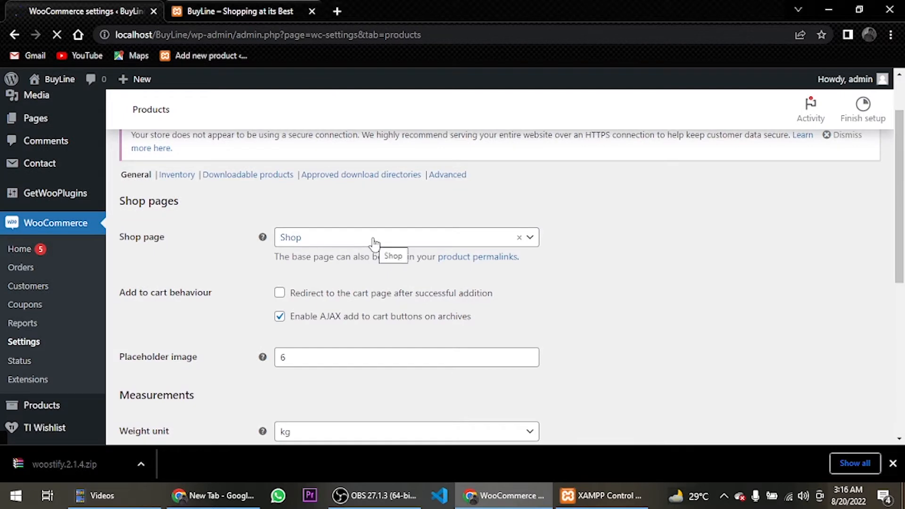
{"action": "scroll", "coordinate": [238, 274], "scroll_direction": "down", "scroll_amount": 3}
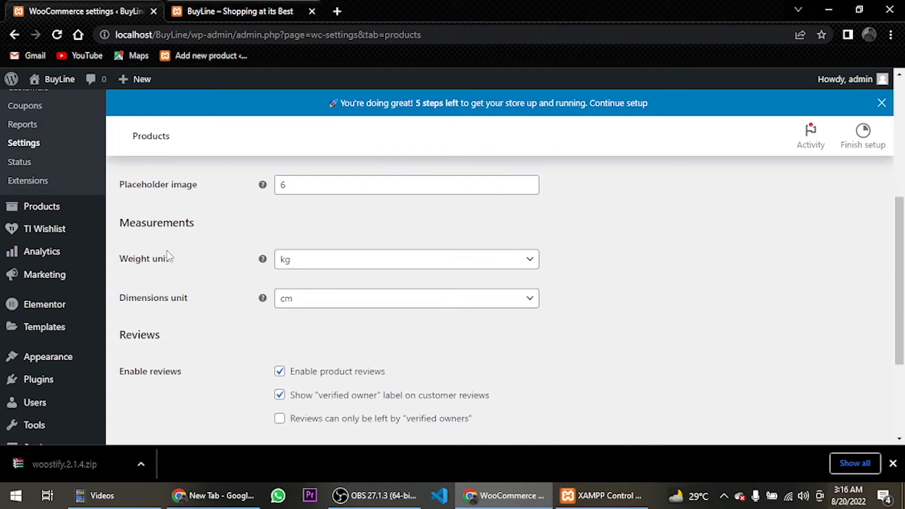
{"action": "left_click", "coordinate": [309, 260]}
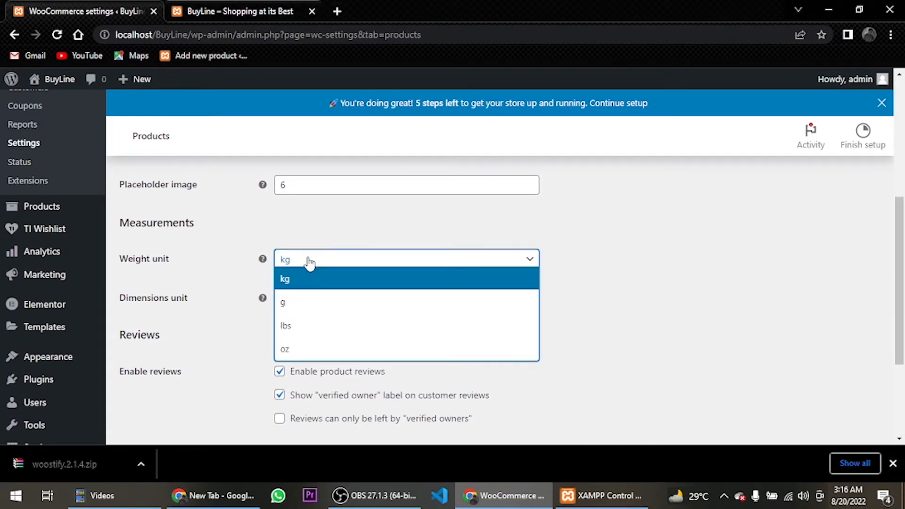
{"action": "left_click", "coordinate": [305, 303]}
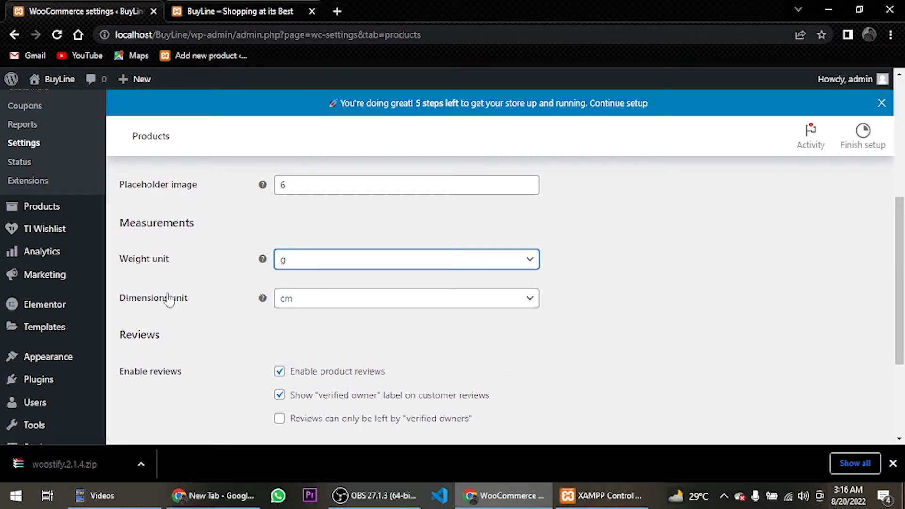
Step: Set the dimensions unit to cm and save the product settings
{"action": "left_click", "coordinate": [296, 303]}
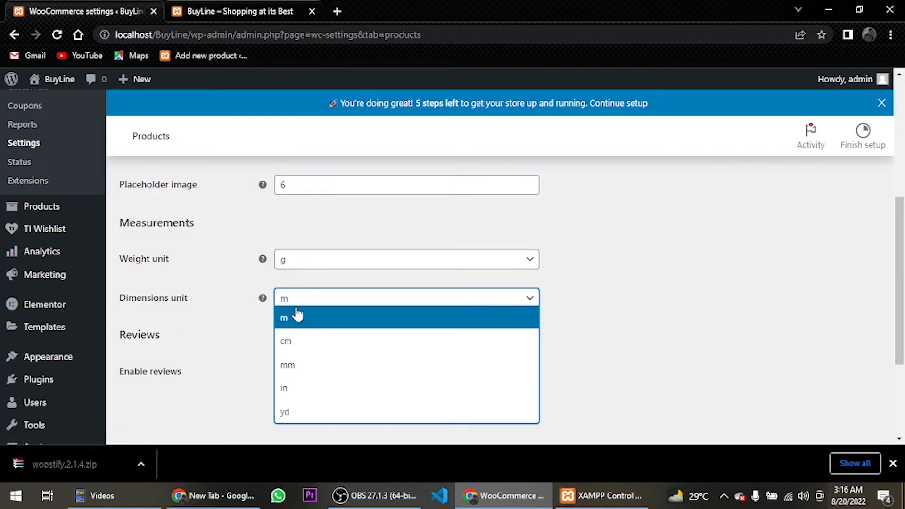
{"action": "left_click", "coordinate": [297, 315]}
{"action": "left_click", "coordinate": [386, 303]}
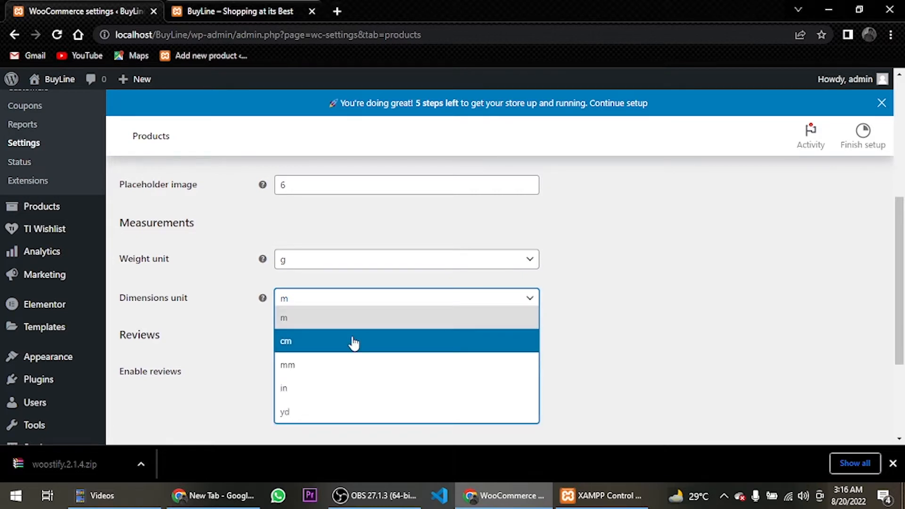
{"action": "left_click", "coordinate": [353, 342]}
{"action": "scroll", "coordinate": [310, 329], "scroll_direction": "down", "scroll_amount": 3}
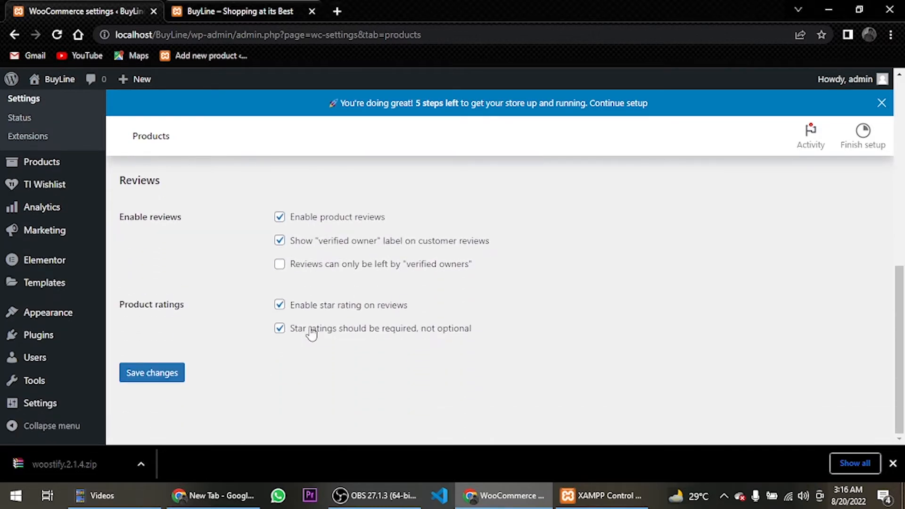
{"action": "left_click", "coordinate": [153, 383]}
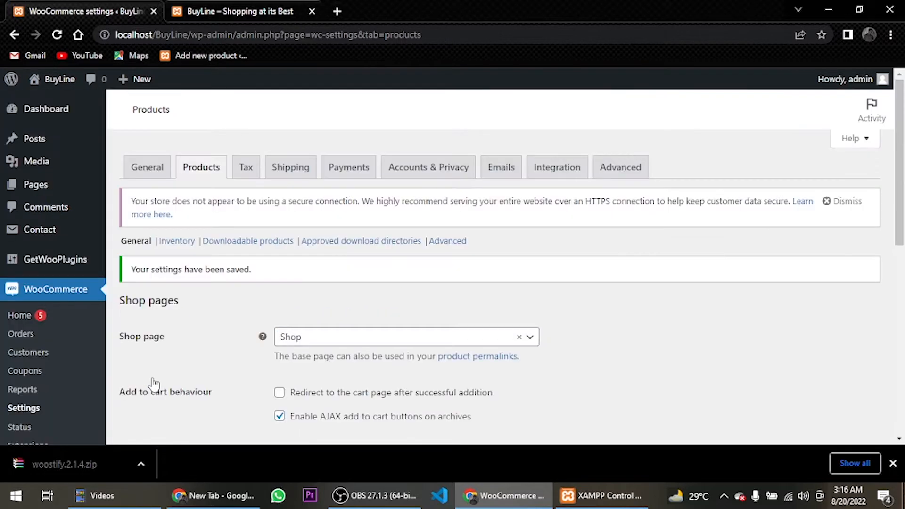
Step: Open the tax options and add "GST 10%" on a new line of the additional tax classes
{"action": "left_click", "coordinate": [244, 173]}
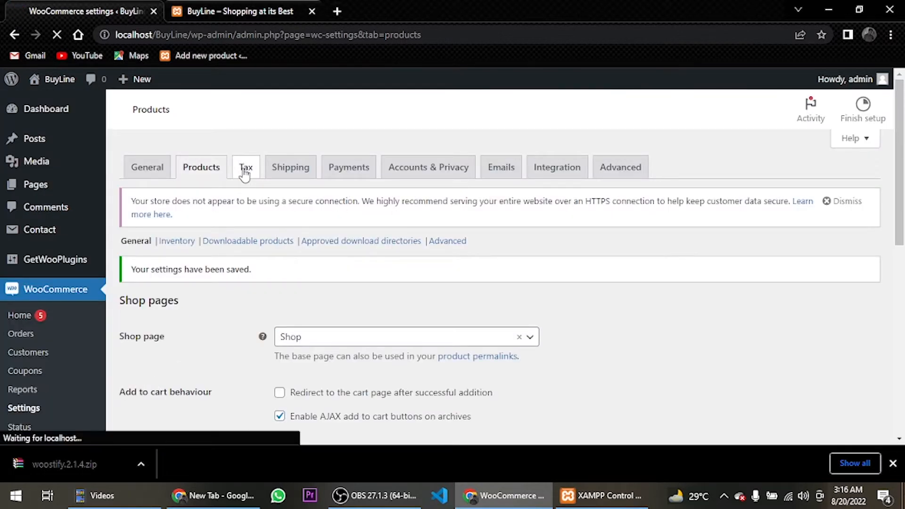
{"action": "scroll", "coordinate": [210, 248], "scroll_direction": "down", "scroll_amount": 7}
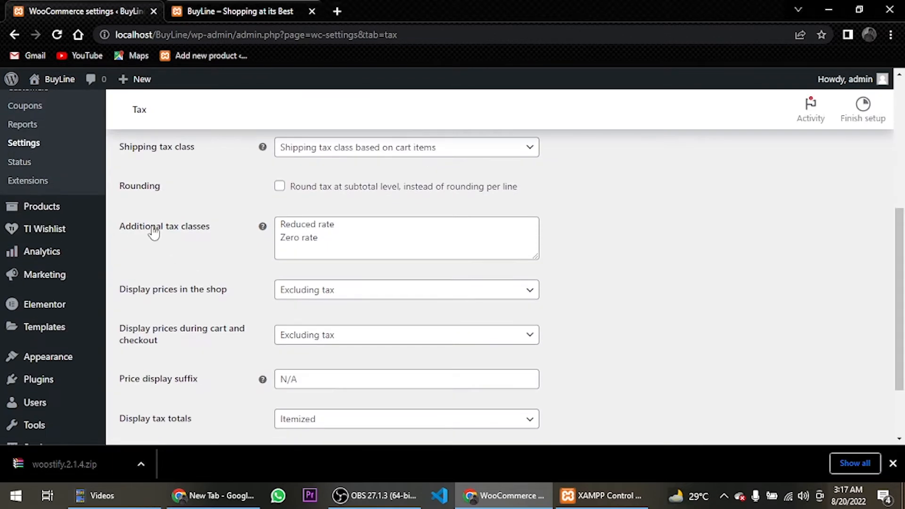
{"action": "left_click", "coordinate": [330, 243]}
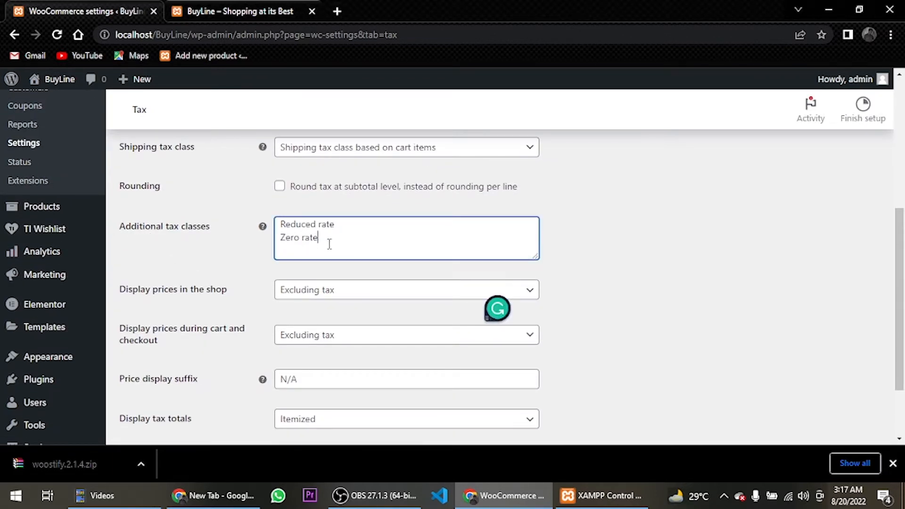
{"action": "key", "text": "Return"}
{"action": "type", "text": "Gs"}
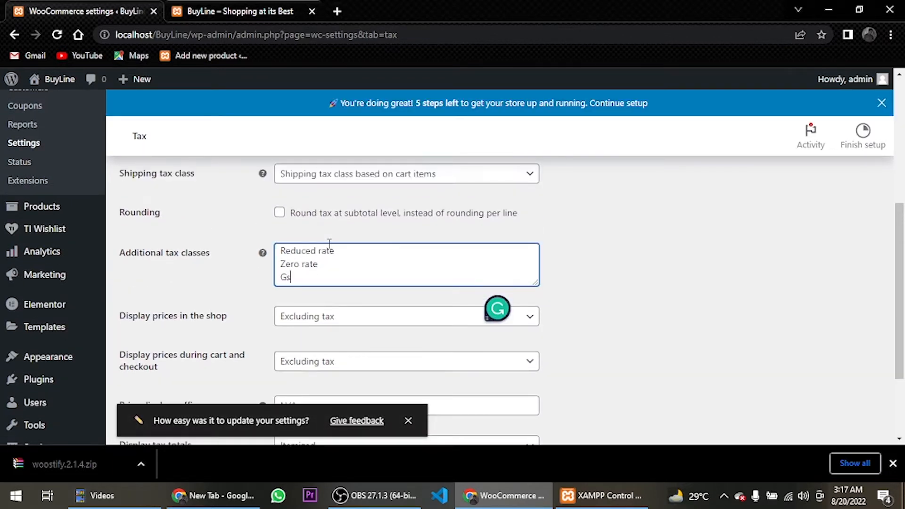
{"action": "type", "text": "t"}
{"action": "key", "text": "BackSpace"}
{"action": "key", "text": "BackSpace"}
{"action": "key", "text": "BackSpace"}
{"action": "type", "text": "GST 10%"}
{"action": "left_click_drag", "start_coordinate": [319, 277], "coordinate": [280, 277]}
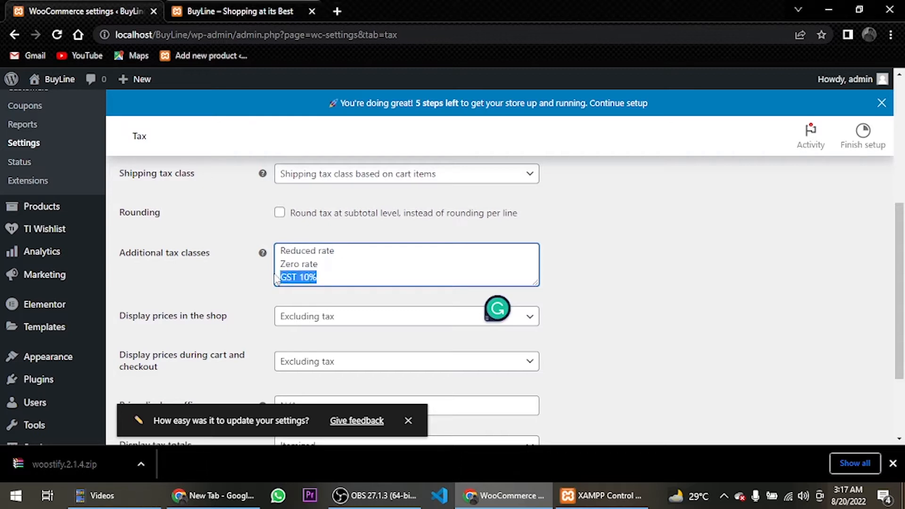
{"action": "left_click", "coordinate": [367, 284]}
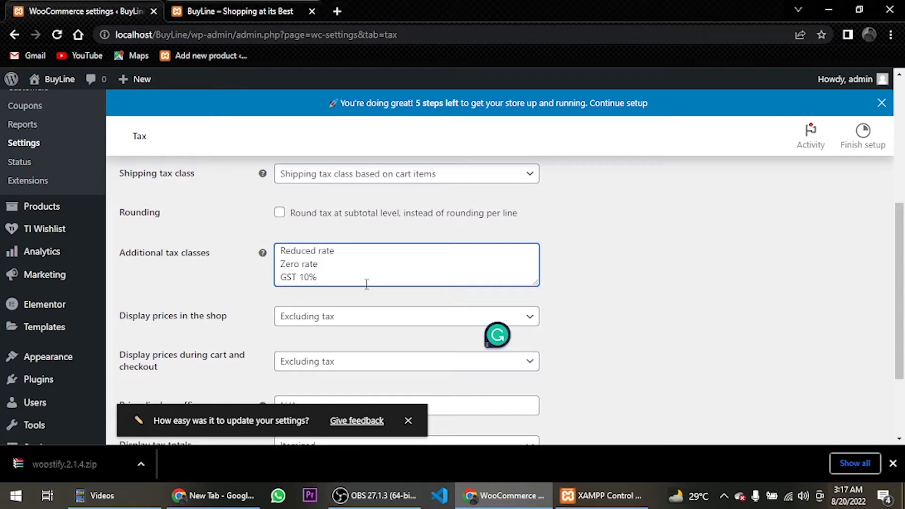
Step: Add "GST 12%" as another additional tax class and save the tax options
{"action": "key", "text": "Return"}
{"action": "type", "text": "G"}
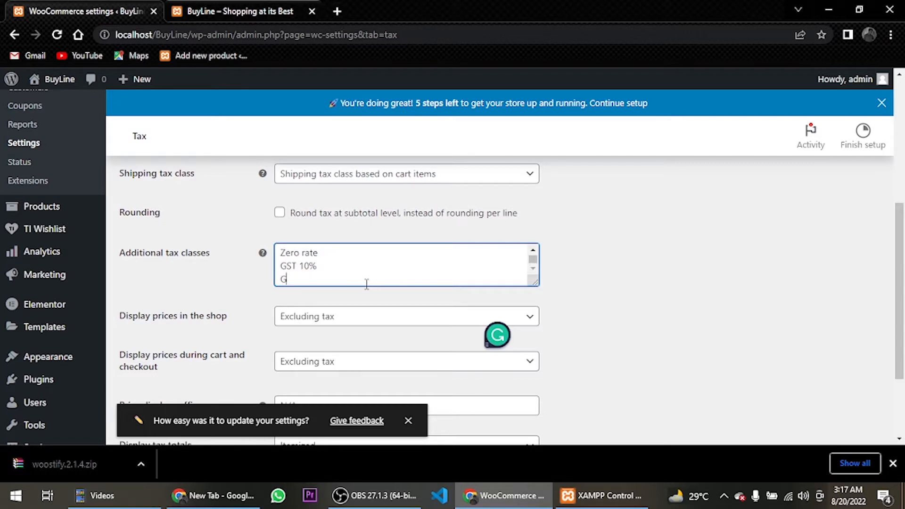
{"action": "type", "text": "ST 12%"}
{"action": "scroll", "coordinate": [573, 301], "scroll_direction": "down", "scroll_amount": 1}
{"action": "scroll", "coordinate": [573, 302], "scroll_direction": "down", "scroll_amount": 3}
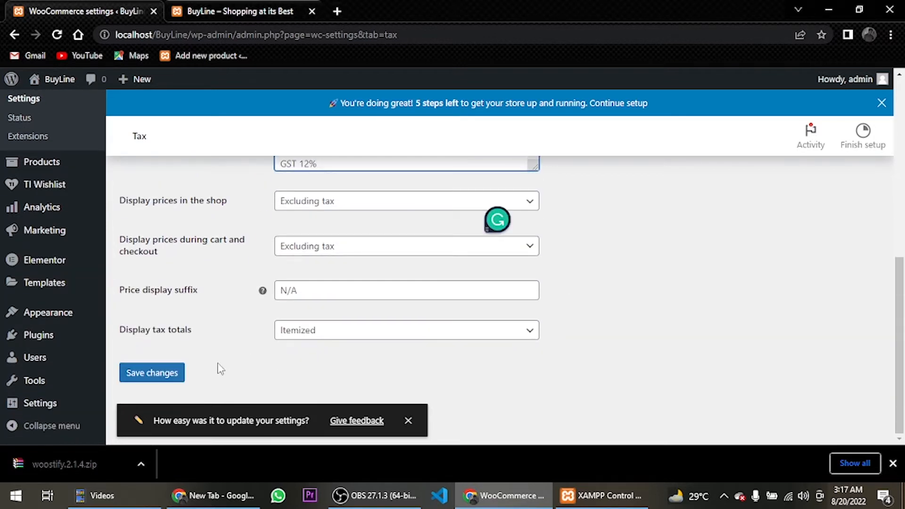
{"action": "left_click", "coordinate": [163, 375]}
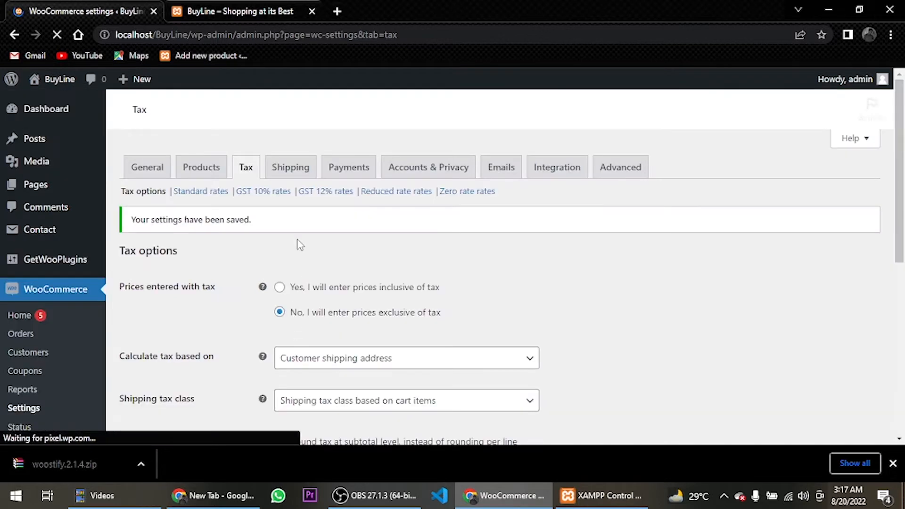
Step: Insert a row in the GST 10% tax rates with country code PK
{"action": "left_click", "coordinate": [279, 245]}
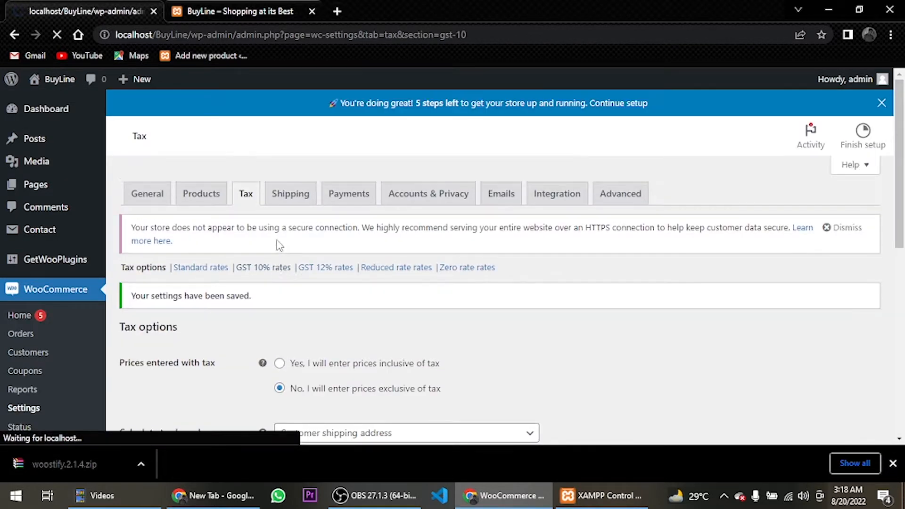
{"action": "scroll", "coordinate": [226, 243], "scroll_direction": "down", "scroll_amount": 1}
{"action": "left_click", "coordinate": [161, 289]}
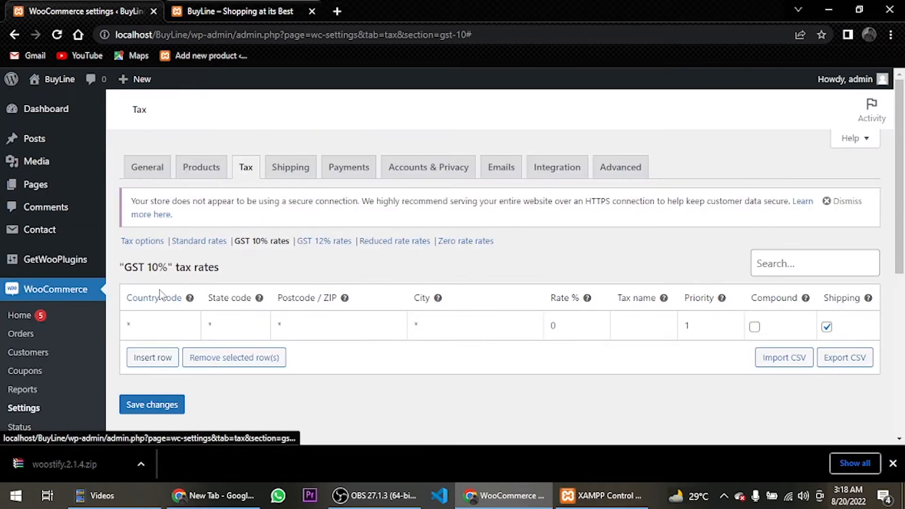
{"action": "left_click", "coordinate": [168, 330]}
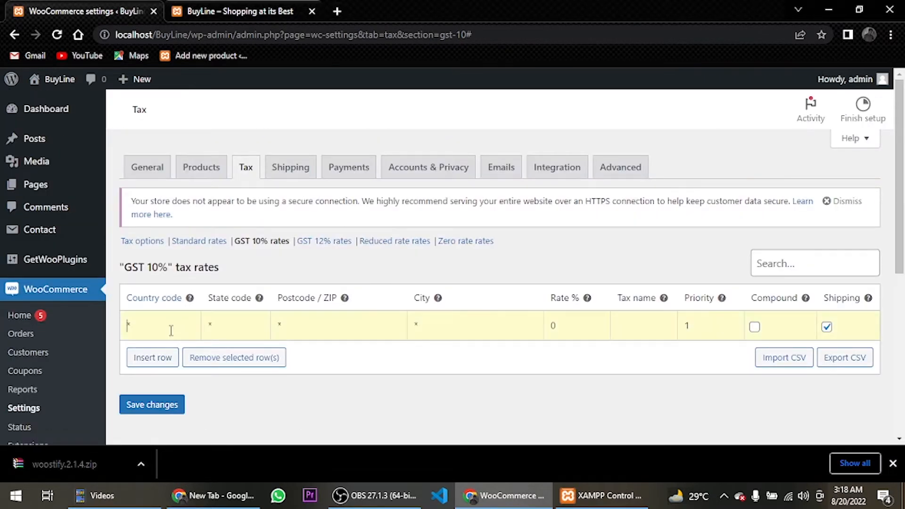
{"action": "type", "text": "PK"}
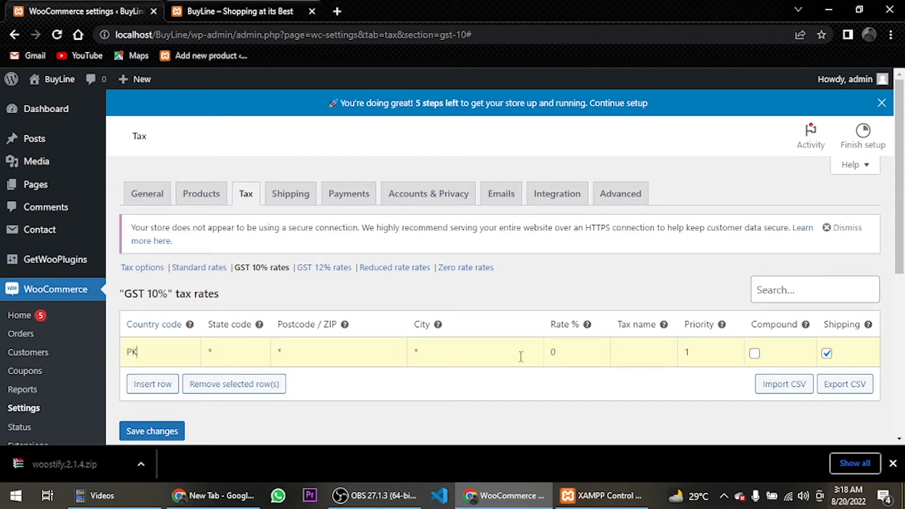
Step: Give the PK row a 10% rate and the tax name "GST 10%", disable its shipping option, and save
{"action": "left_click", "coordinate": [572, 357]}
{"action": "type", "text": "10"}
{"action": "left_click", "coordinate": [634, 362]}
{"action": "type", "text": "GST 10%"}
{"action": "left_click", "coordinate": [826, 354]}
{"action": "scroll", "coordinate": [135, 391], "scroll_direction": "down", "scroll_amount": 1}
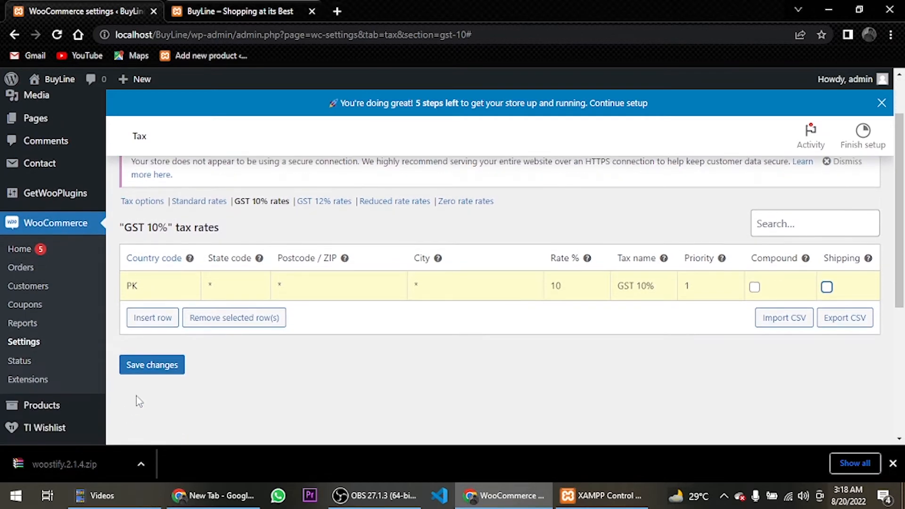
{"action": "left_click", "coordinate": [157, 366]}
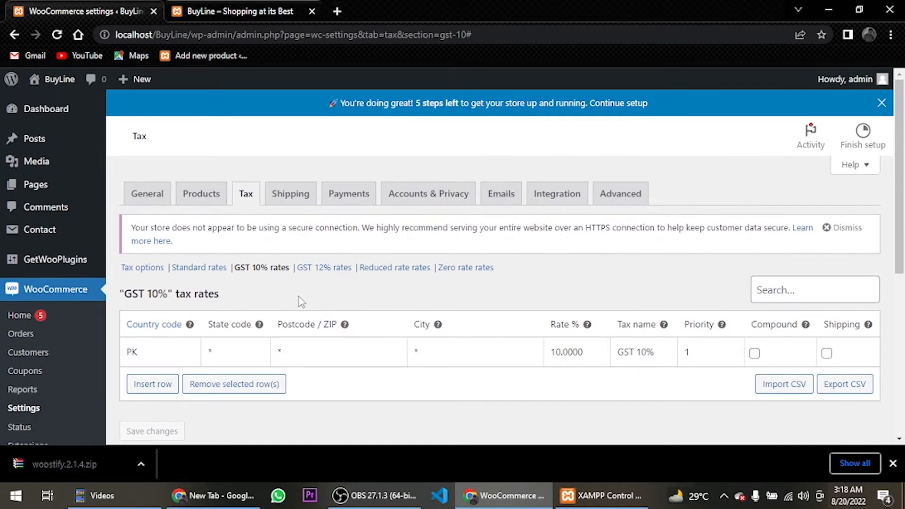
Step: Insert a row in the GST 12% tax rates with country code PK
{"action": "left_click", "coordinate": [314, 270]}
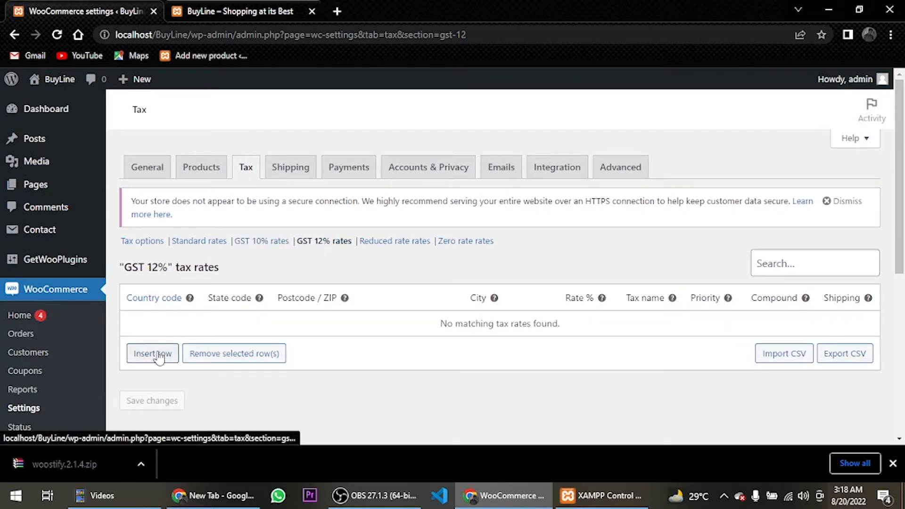
{"action": "left_click", "coordinate": [154, 354]}
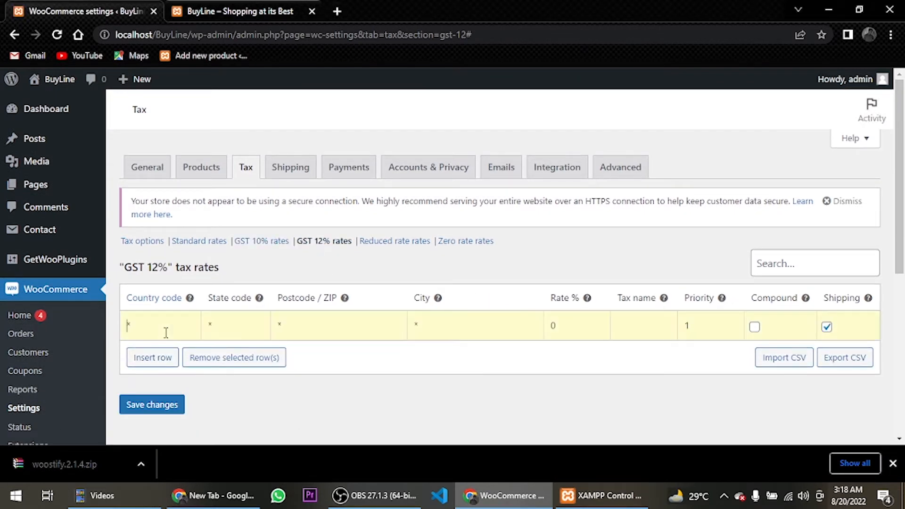
{"action": "type", "text": "PK"}
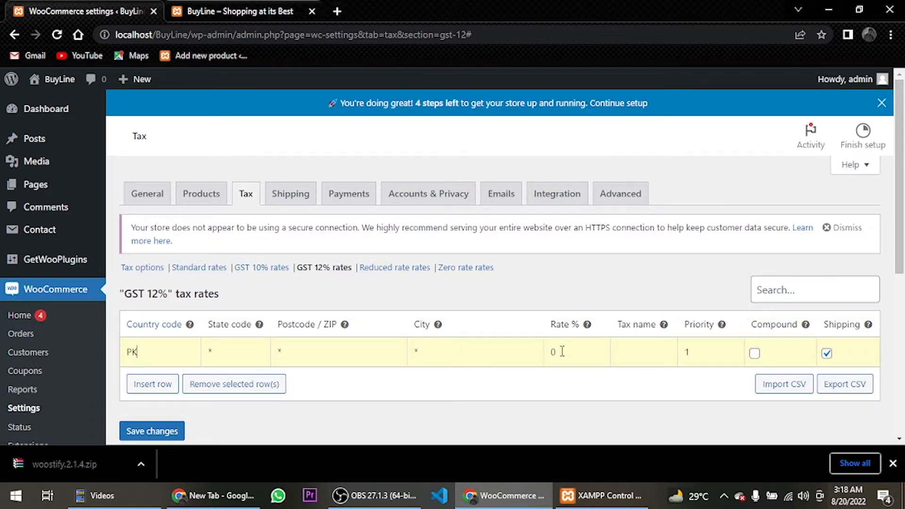
Step: Give the PK row a 12% rate and the tax name "GST 12%", disable its shipping option, and save
{"action": "left_click", "coordinate": [586, 347]}
{"action": "type", "text": "12"}
{"action": "left_click", "coordinate": [653, 347]}
{"action": "type", "text": "GST 12%"}
{"action": "left_click", "coordinate": [827, 353]}
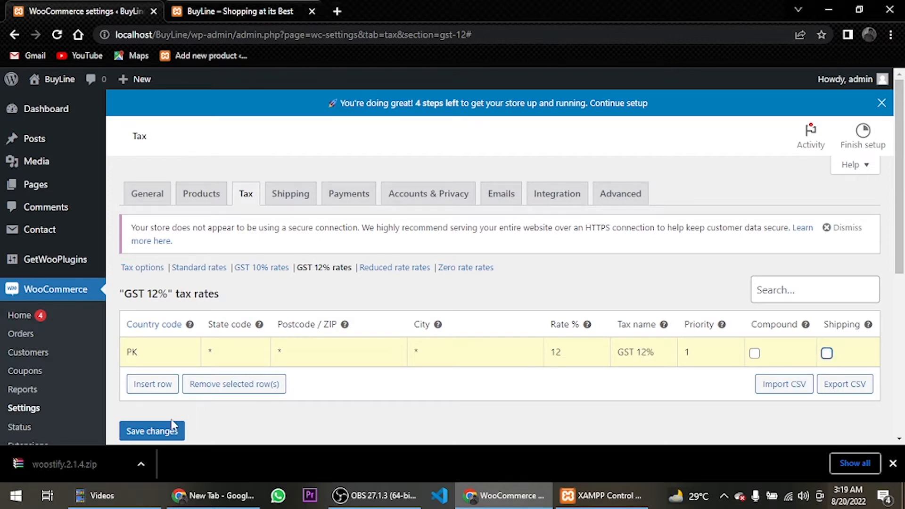
{"action": "left_click", "coordinate": [162, 432]}
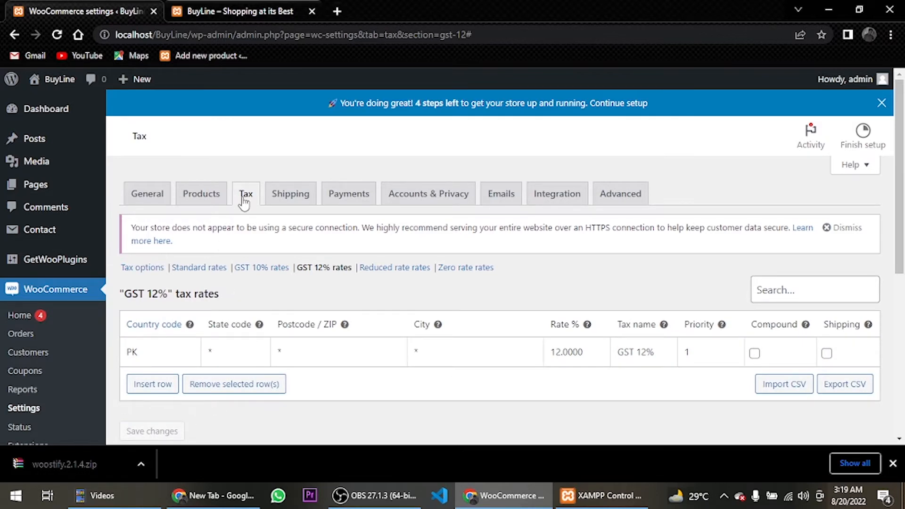
Step: View the shipping zones settings, dismiss their introductory tip, and return to the general store settings
{"action": "scroll", "coordinate": [269, 348], "scroll_direction": "down", "scroll_amount": 1}
{"action": "scroll", "coordinate": [269, 351], "scroll_direction": "down", "scroll_amount": 3}
{"action": "scroll", "coordinate": [269, 350], "scroll_direction": "up", "scroll_amount": 3}
{"action": "left_click", "coordinate": [290, 193]}
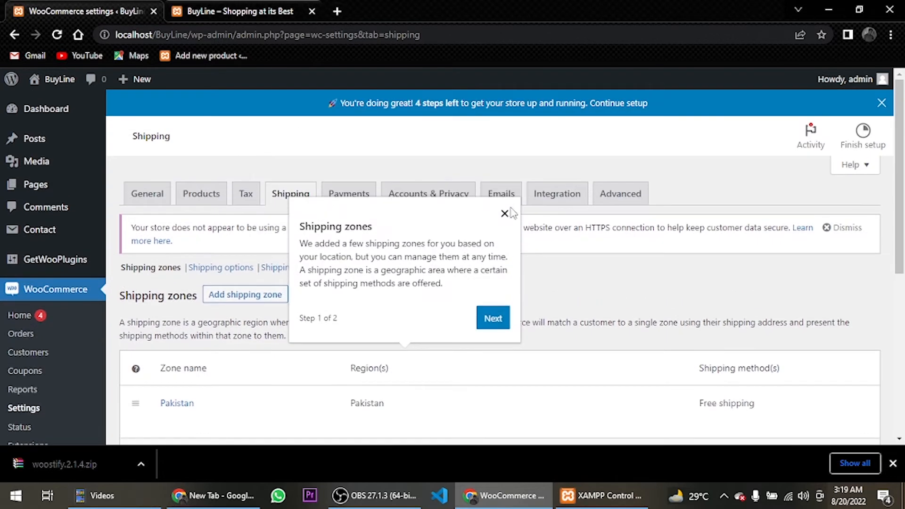
{"action": "left_click", "coordinate": [504, 212]}
{"action": "left_click", "coordinate": [147, 195]}
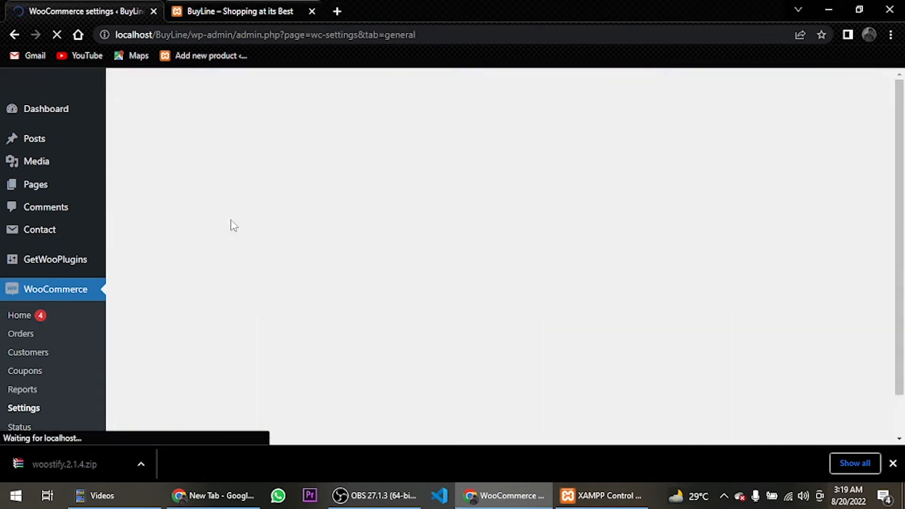
Step: Review the general store settings, including selling and shipping locations, and return to the shipping zones
{"action": "scroll", "coordinate": [235, 230], "scroll_direction": "down", "scroll_amount": 2}
{"action": "scroll", "coordinate": [234, 231], "scroll_direction": "down", "scroll_amount": 5}
{"action": "scroll", "coordinate": [261, 247], "scroll_direction": "up", "scroll_amount": 3}
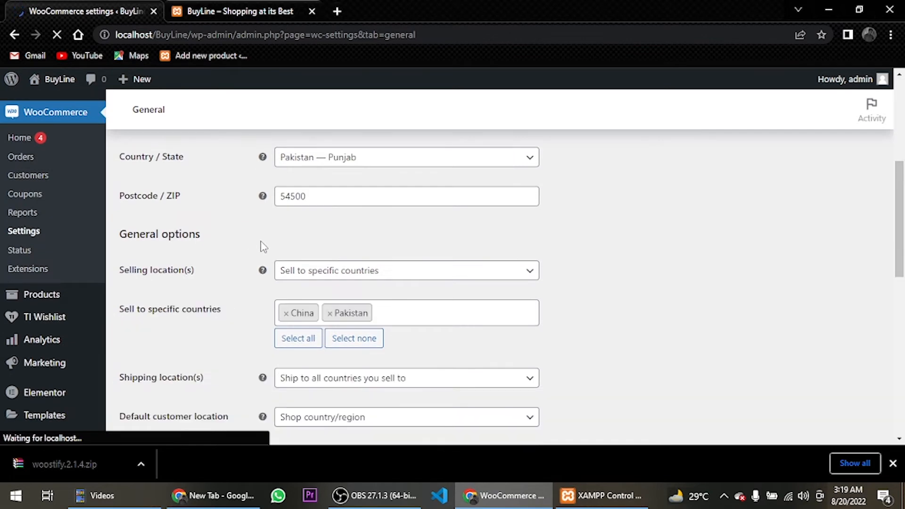
{"action": "scroll", "coordinate": [260, 247], "scroll_direction": "up", "scroll_amount": 2}
{"action": "scroll", "coordinate": [263, 246], "scroll_direction": "down", "scroll_amount": 8}
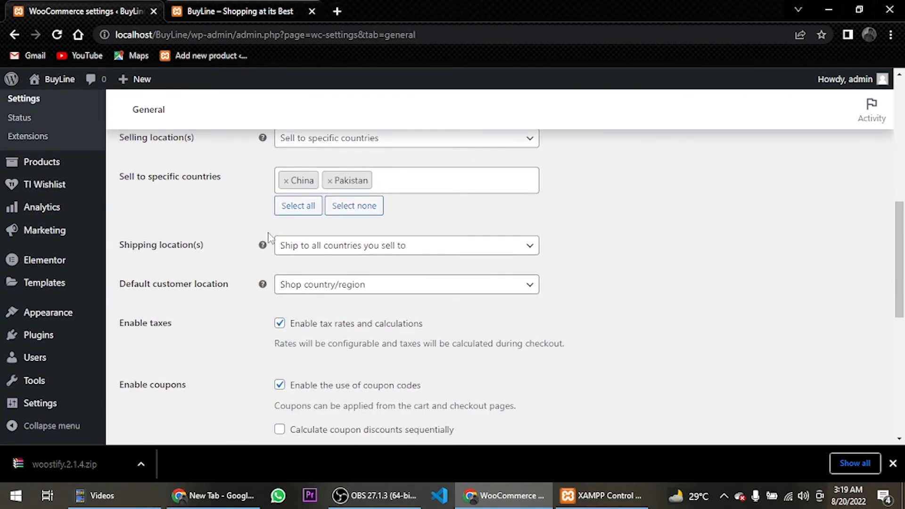
{"action": "scroll", "coordinate": [208, 235], "scroll_direction": "up", "scroll_amount": 10}
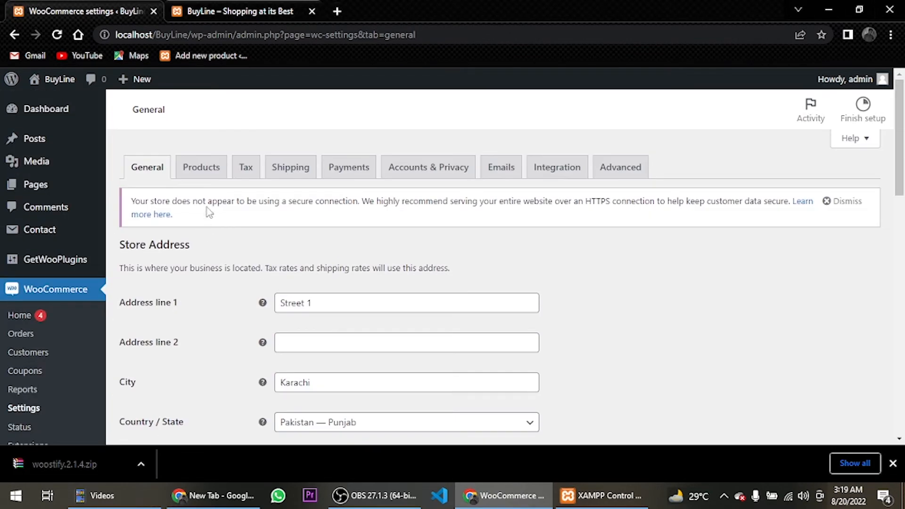
{"action": "left_click", "coordinate": [297, 173]}
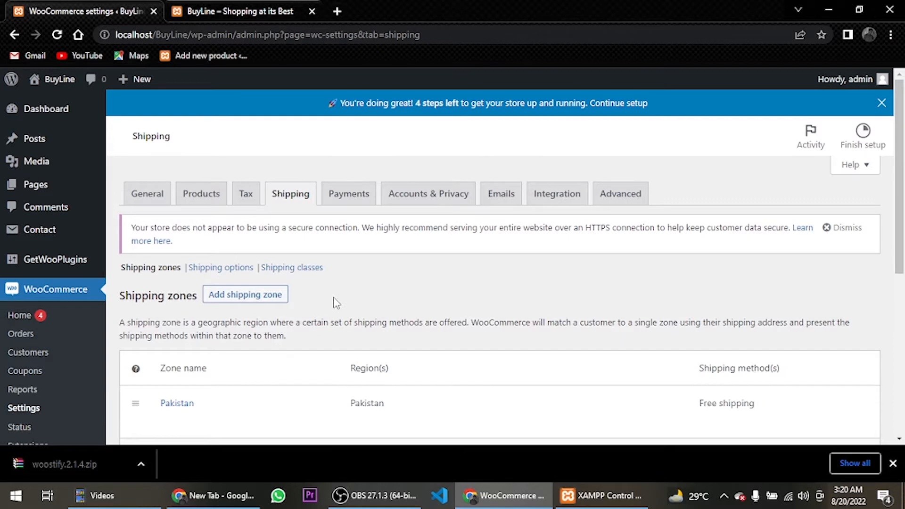
{"action": "left_click", "coordinate": [263, 297]}
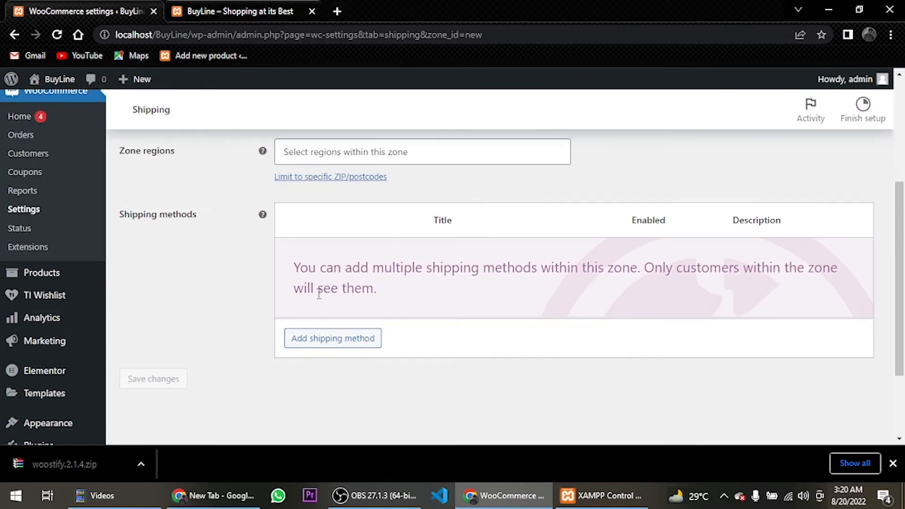
{"action": "scroll", "coordinate": [319, 295], "scroll_direction": "up", "scroll_amount": 2}
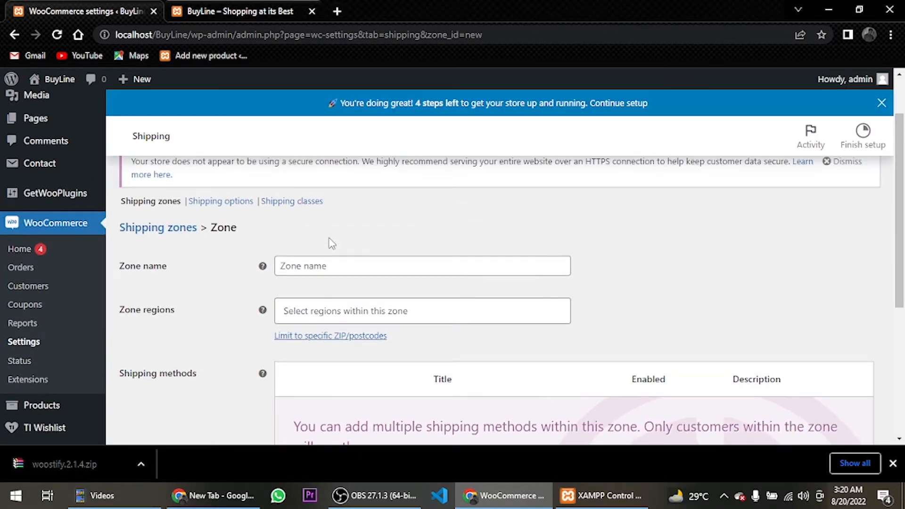
{"action": "left_click", "coordinate": [335, 274]}
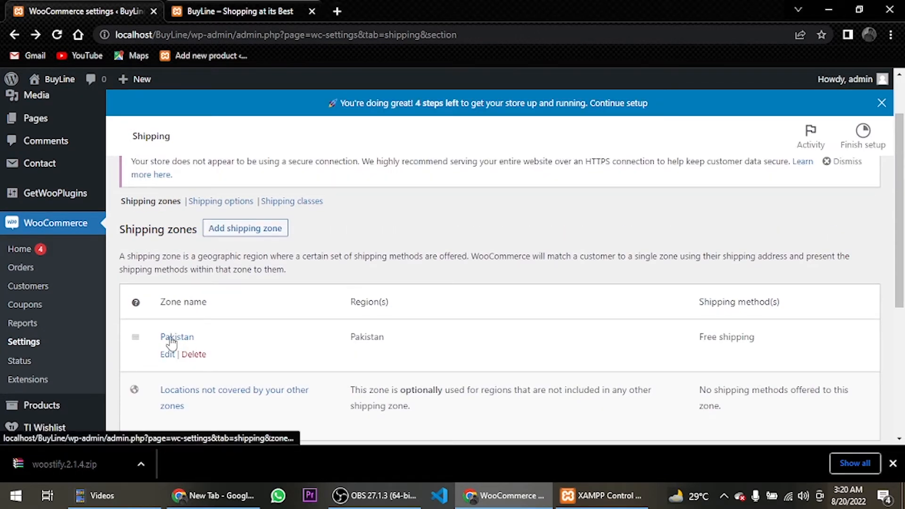
Step: Edit the Pakistan shipping zone, disabling and deleting its Free shipping method
{"action": "left_click", "coordinate": [163, 357]}
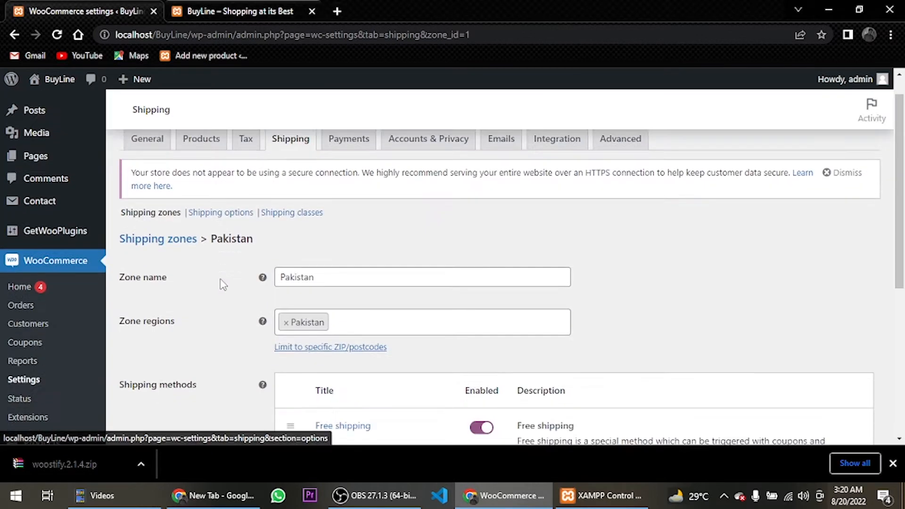
{"action": "scroll", "coordinate": [362, 196], "scroll_direction": "down", "scroll_amount": 2}
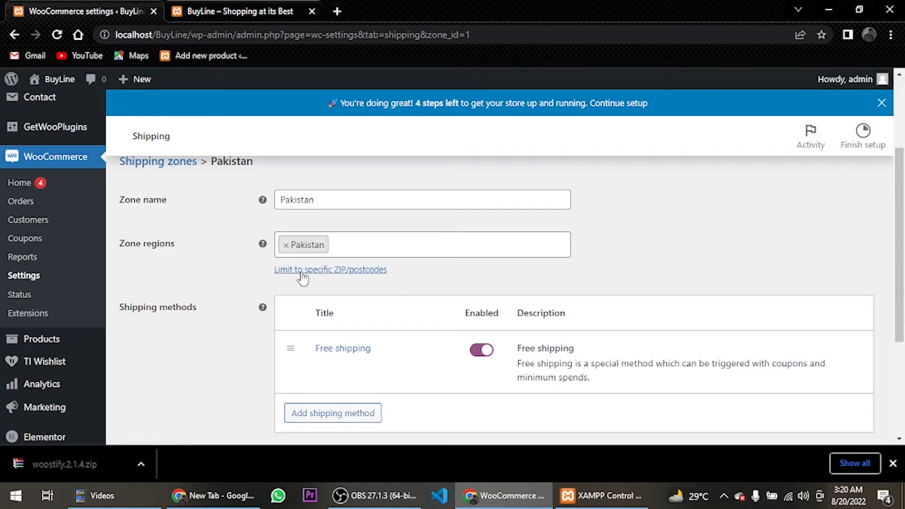
{"action": "scroll", "coordinate": [205, 269], "scroll_direction": "down", "scroll_amount": 3}
{"action": "mouse_move", "coordinate": [358, 236]}
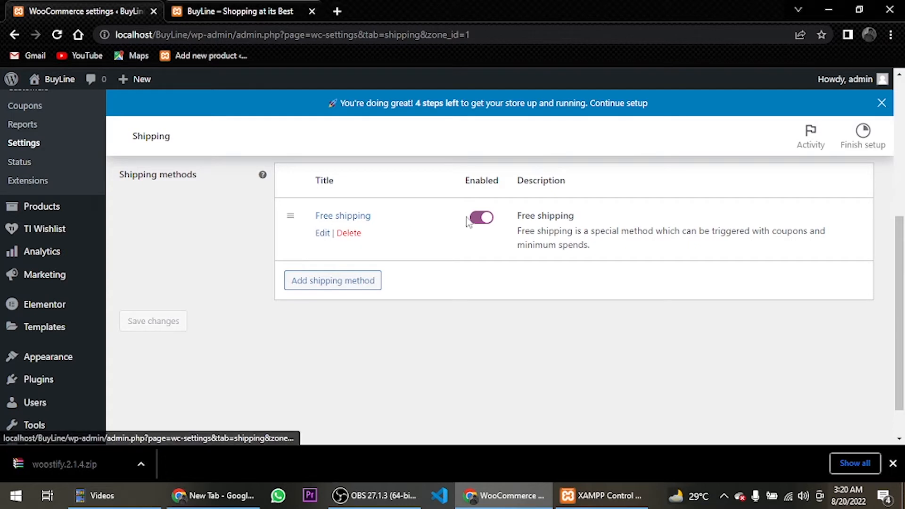
{"action": "left_click", "coordinate": [484, 220]}
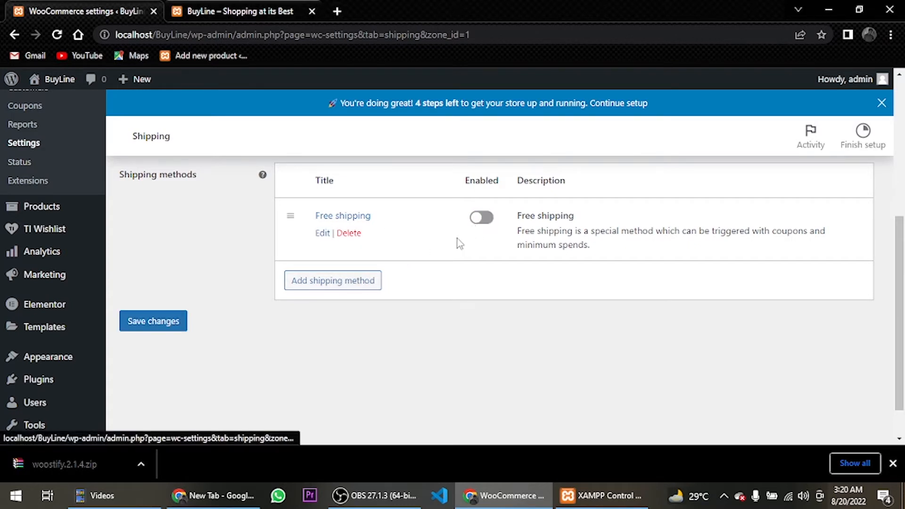
{"action": "left_click", "coordinate": [350, 233]}
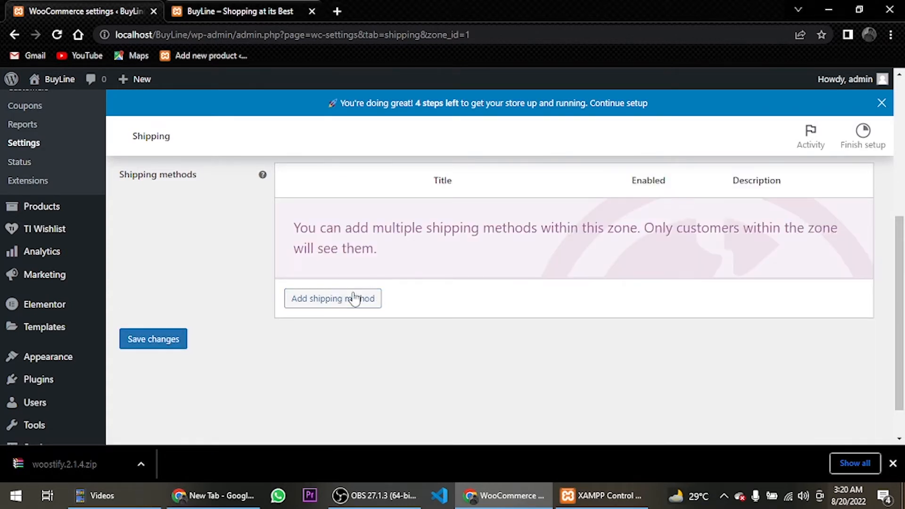
Step: Add a Flat rate shipping method to the Pakistan zone
{"action": "left_click", "coordinate": [354, 297]}
{"action": "left_click", "coordinate": [357, 265]}
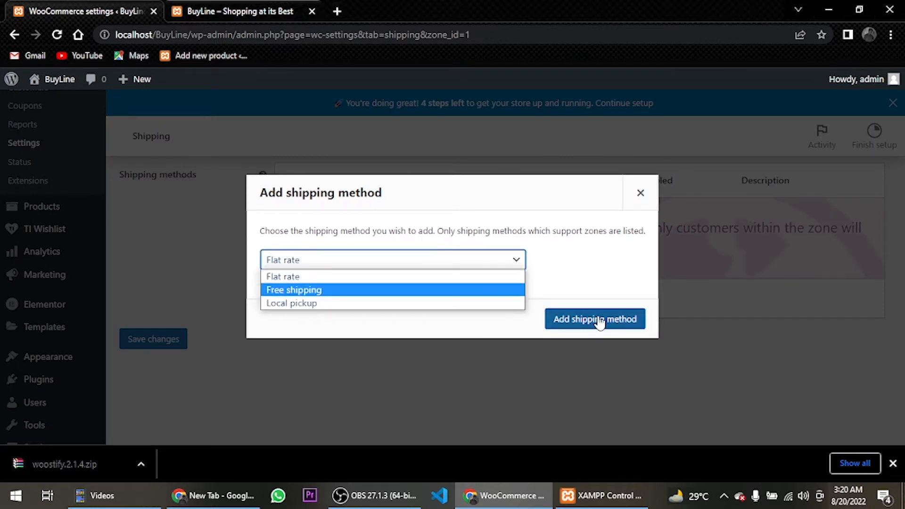
{"action": "left_click", "coordinate": [489, 278]}
{"action": "left_click", "coordinate": [630, 319]}
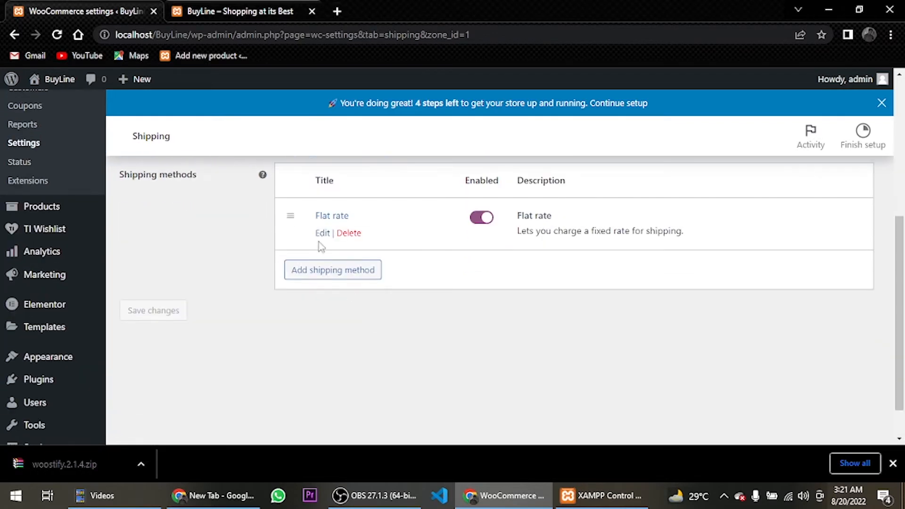
Step: Edit the Flat rate method, keeping its tax status as Taxable and entering a cost of 60
{"action": "left_click", "coordinate": [323, 234]}
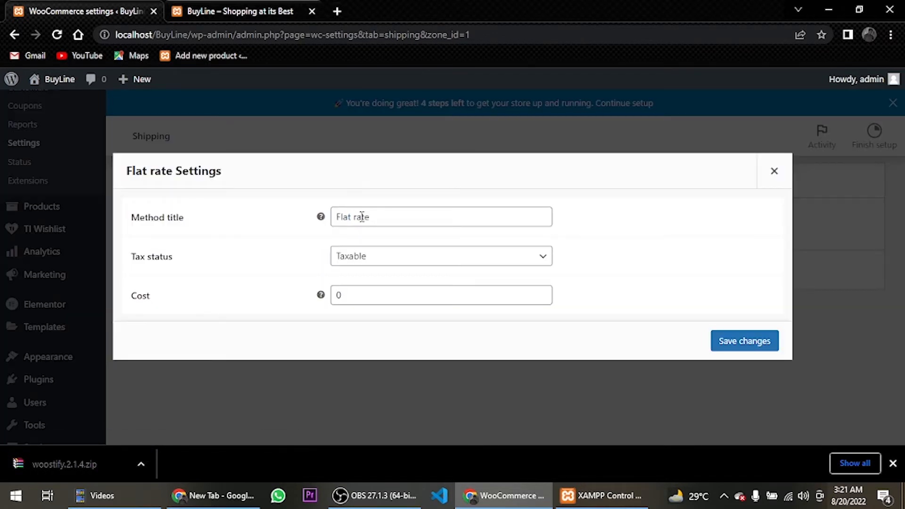
{"action": "left_click", "coordinate": [385, 262]}
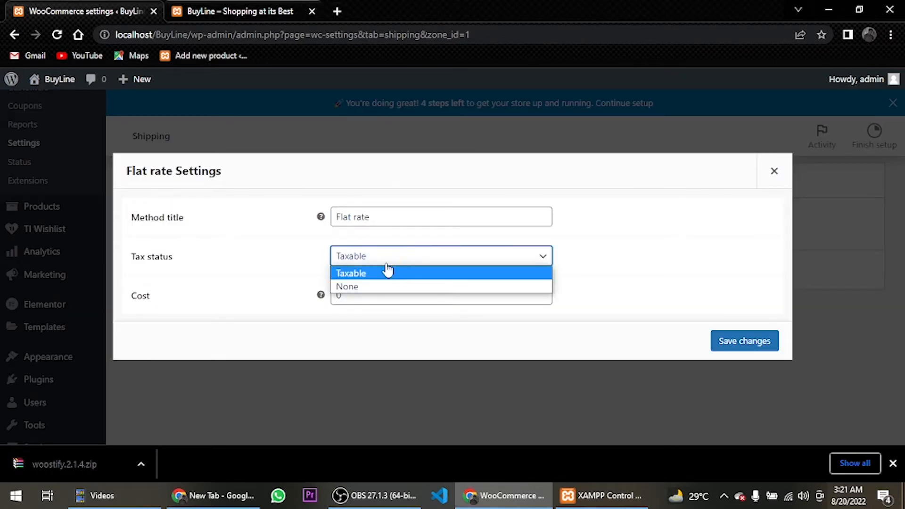
{"action": "left_click", "coordinate": [383, 259]}
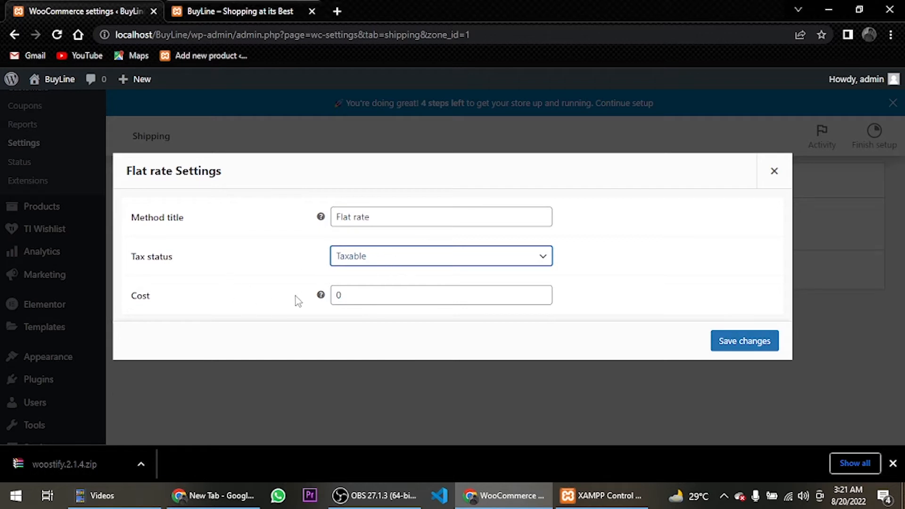
{"action": "left_click", "coordinate": [348, 290]}
{"action": "key", "text": "BackSpace"}
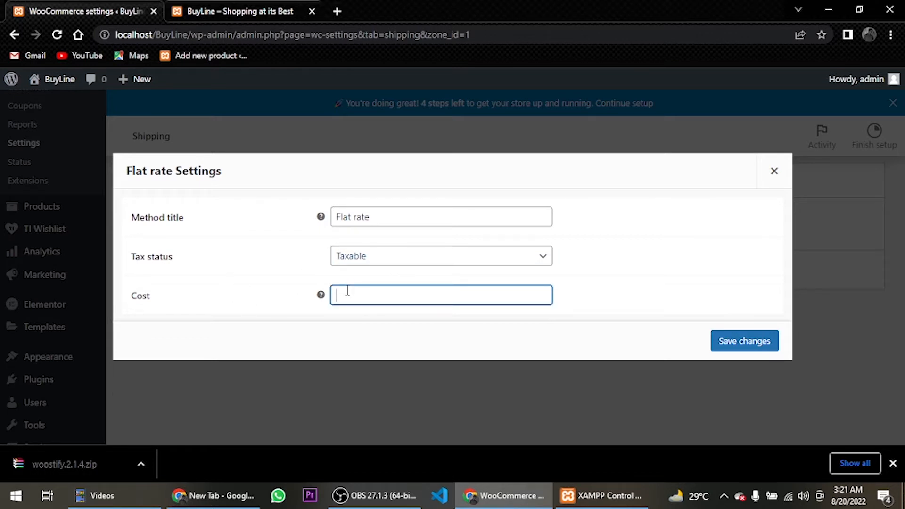
{"action": "type", "text": "60"}
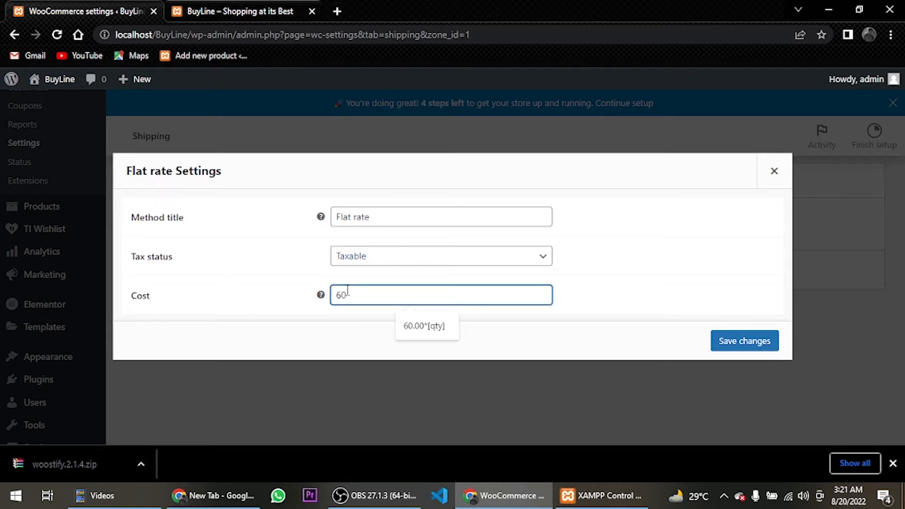
{"action": "left_click", "coordinate": [603, 269]}
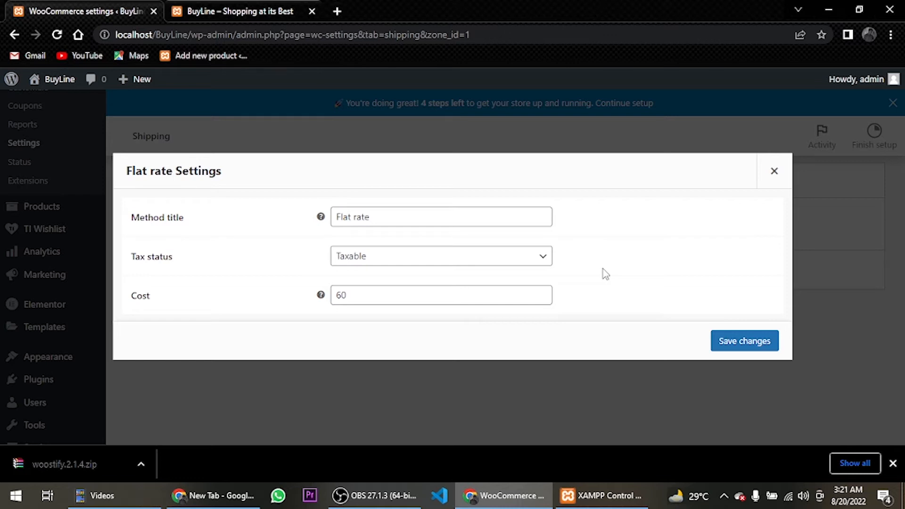
Step: Set the Flat rate cost to 60.00*[qty], check the cost help text, and save the method's settings
{"action": "left_click", "coordinate": [455, 295]}
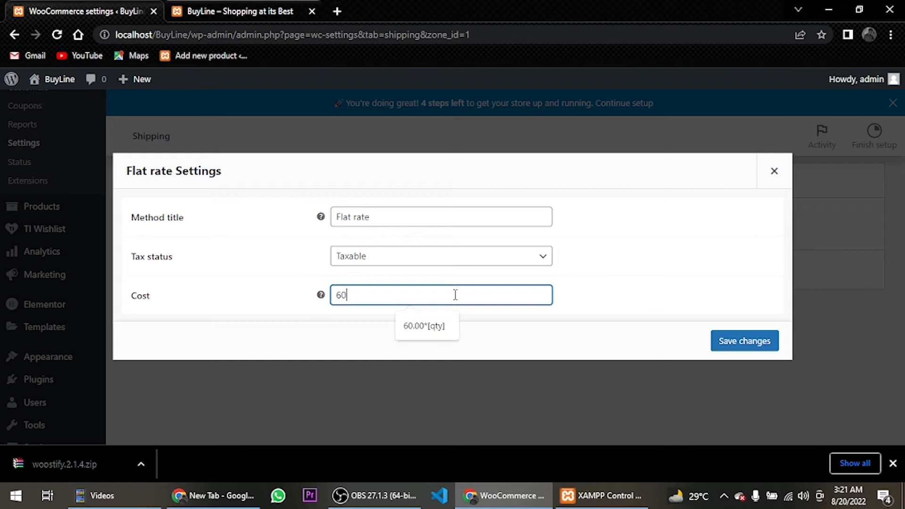
{"action": "left_click", "coordinate": [440, 327]}
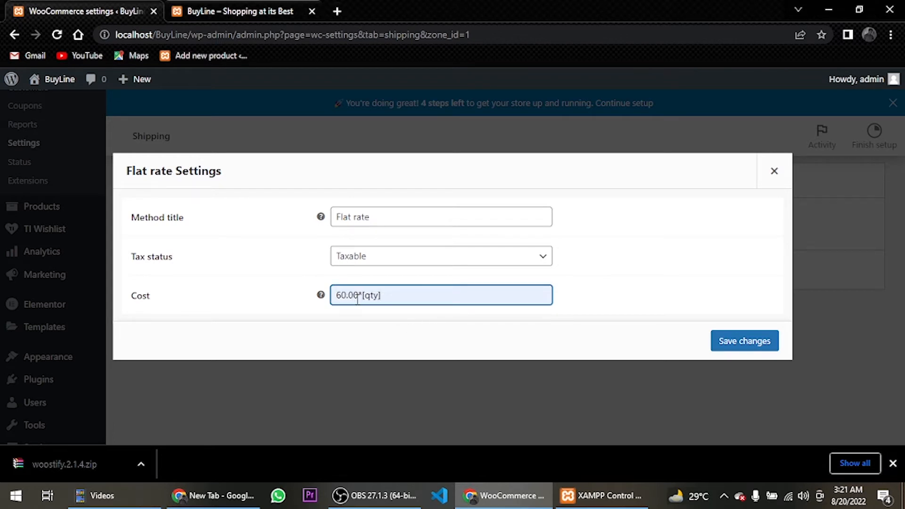
{"action": "double_click", "coordinate": [360, 297]}
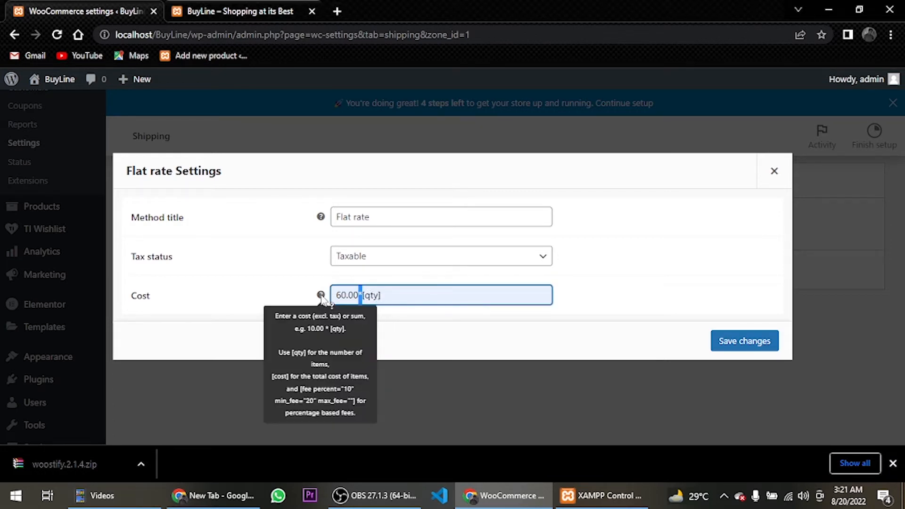
{"action": "mouse_move", "coordinate": [321, 297]}
{"action": "left_click", "coordinate": [724, 340]}
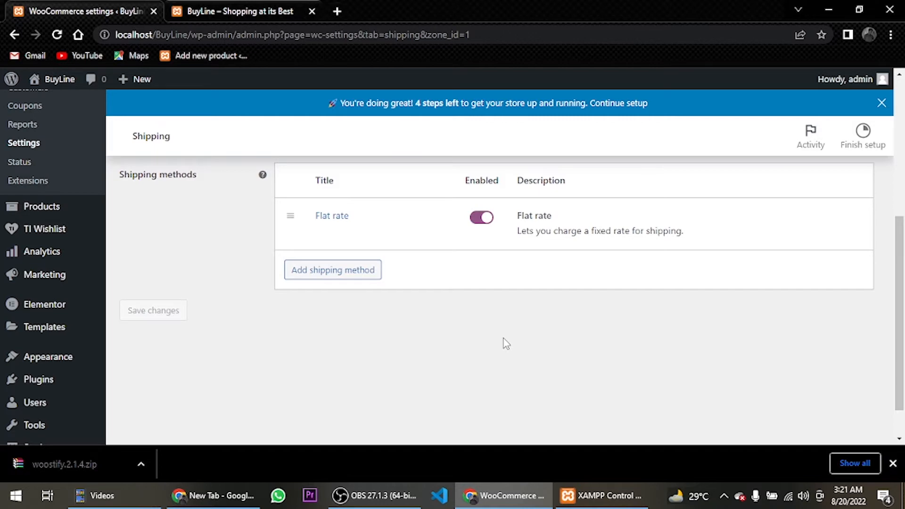
Step: Add a shipping class named "Bulky" to the store's shipping classes
{"action": "scroll", "coordinate": [503, 339], "scroll_direction": "up", "scroll_amount": 5}
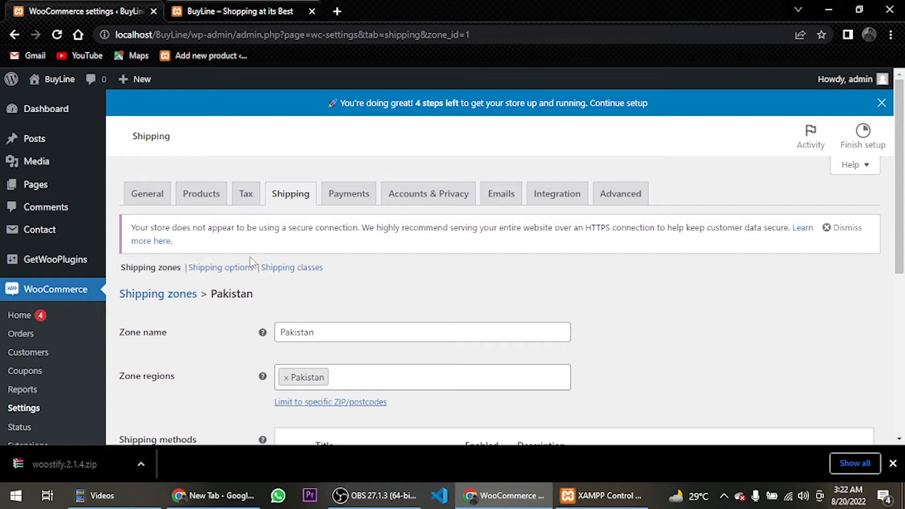
{"action": "left_click", "coordinate": [286, 270]}
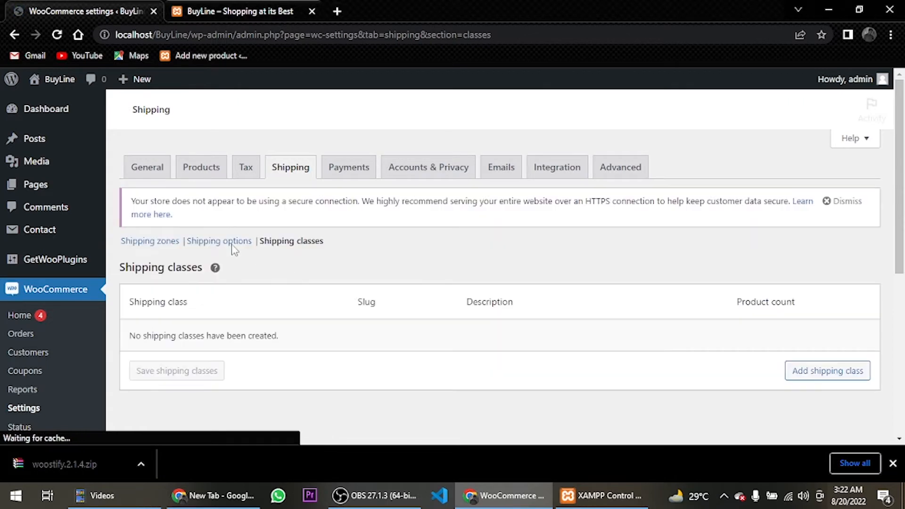
{"action": "scroll", "coordinate": [477, 329], "scroll_direction": "down", "scroll_amount": 1}
{"action": "scroll", "coordinate": [477, 329], "scroll_direction": "up", "scroll_amount": 1}
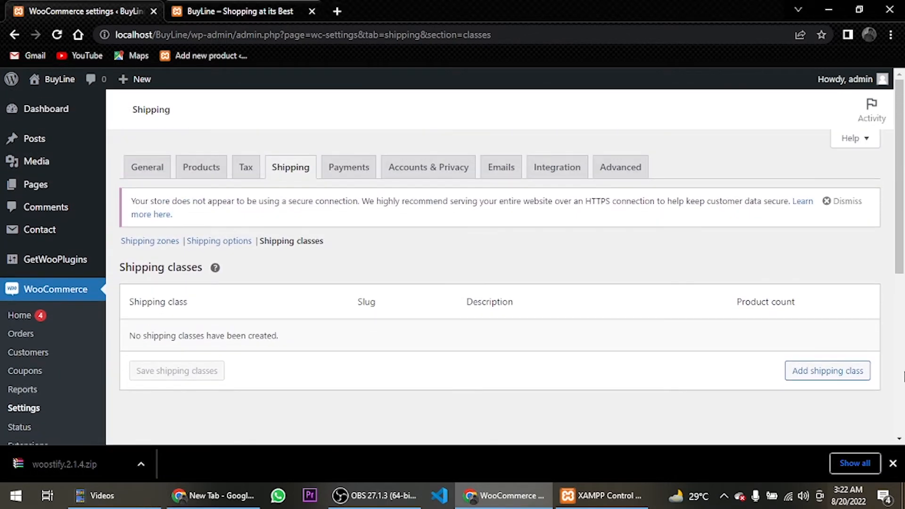
{"action": "left_click", "coordinate": [857, 374]}
{"action": "scroll", "coordinate": [556, 338], "scroll_direction": "down", "scroll_amount": 1}
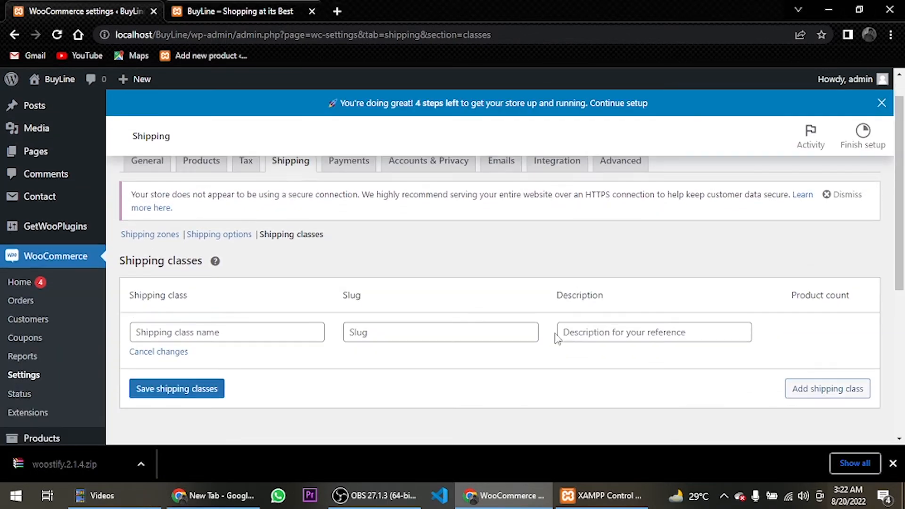
{"action": "left_click", "coordinate": [246, 295]}
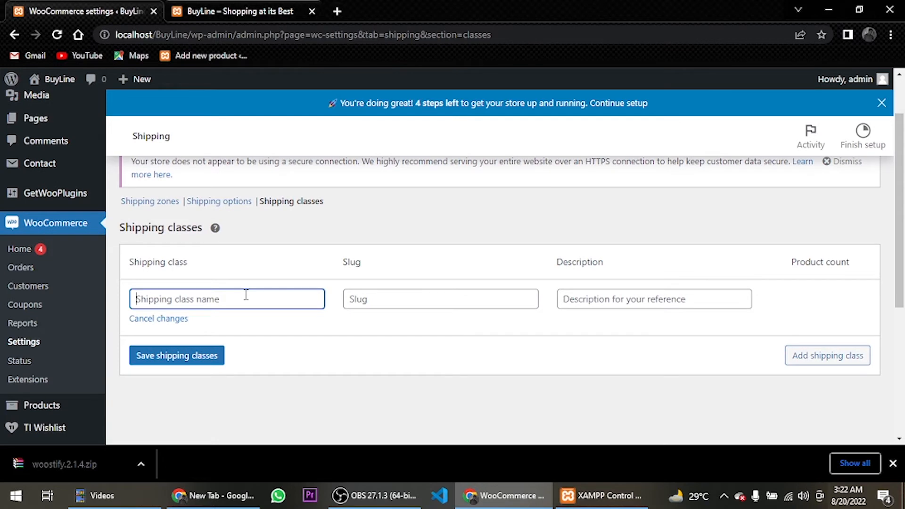
{"action": "type", "text": "Bulky"}
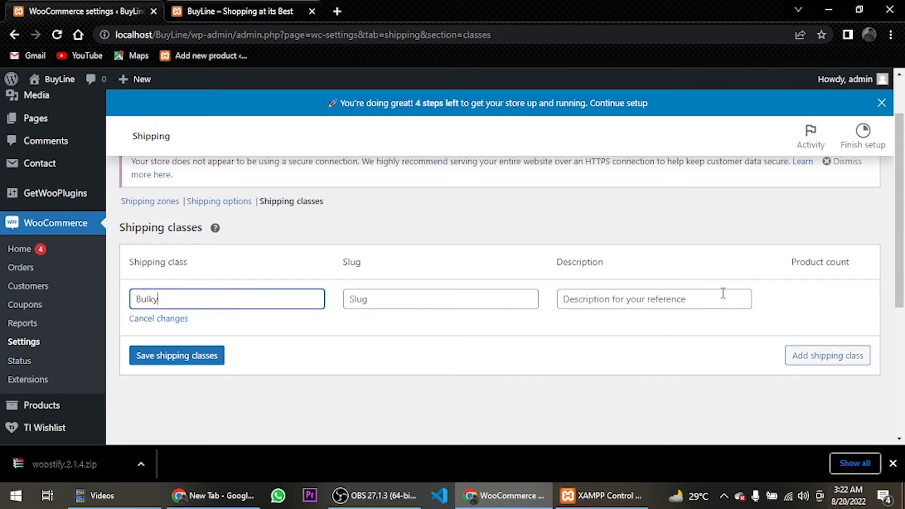
Step: Insert a second blank shipping class row, discard it, and save the shipping classes
{"action": "left_click", "coordinate": [838, 361]}
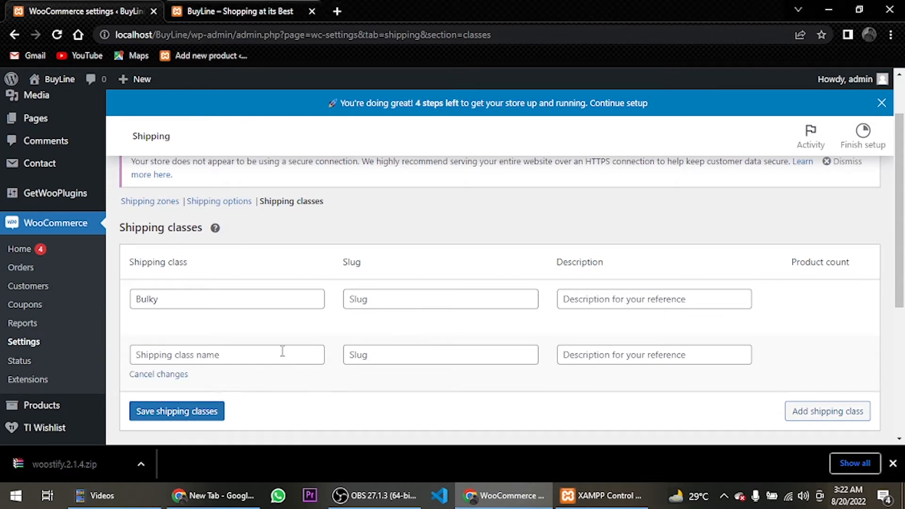
{"action": "left_click", "coordinate": [185, 377]}
{"action": "left_click", "coordinate": [194, 367]}
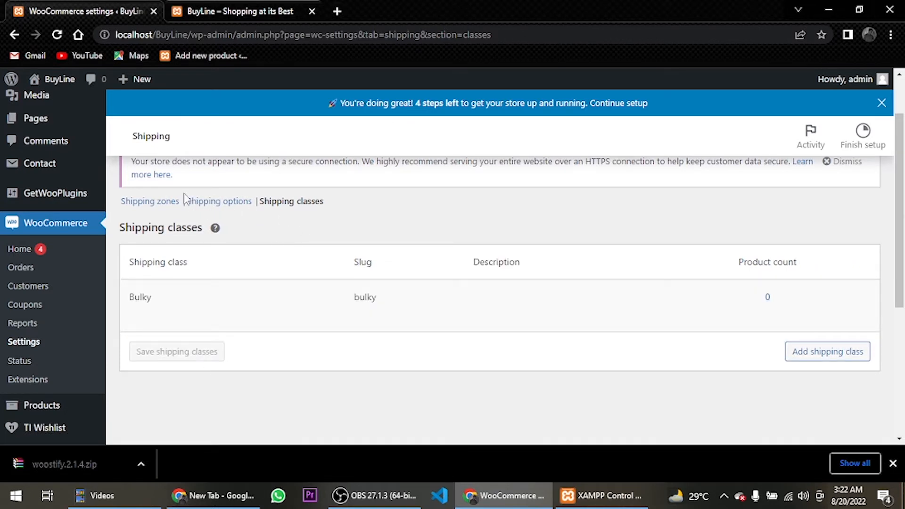
Step: In the Pakistan zone's Flat rate method, set the no shipping class cost to 60.00*[qty] and the Bulky cost to 120.00*[qty], then save
{"action": "left_click", "coordinate": [161, 202]}
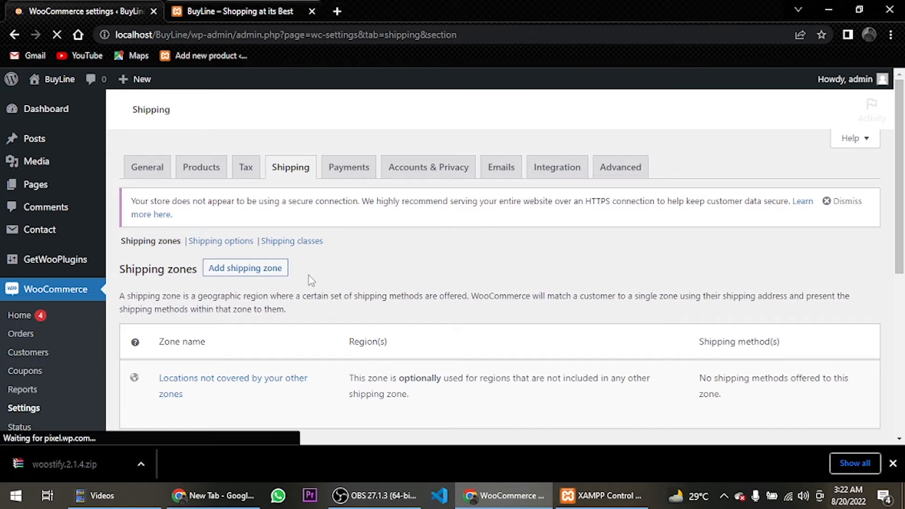
{"action": "scroll", "coordinate": [347, 224], "scroll_direction": "down", "scroll_amount": 3}
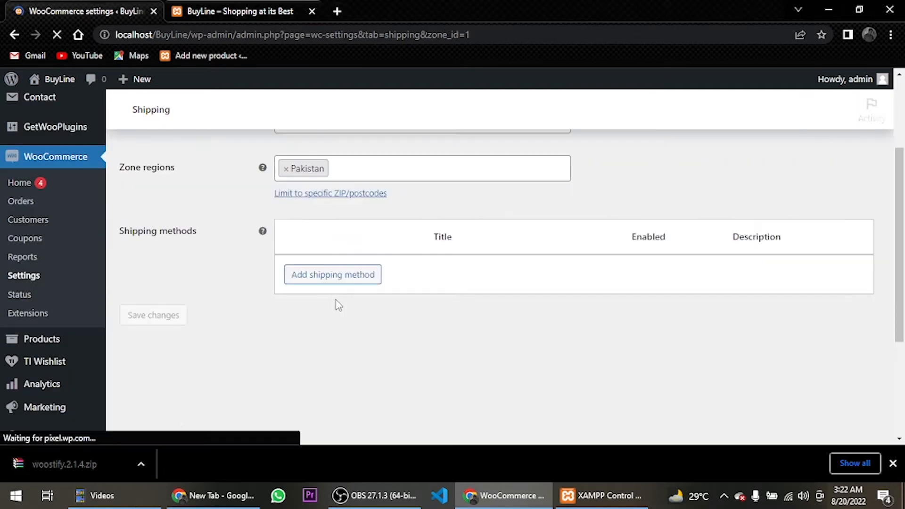
{"action": "left_click", "coordinate": [332, 321]}
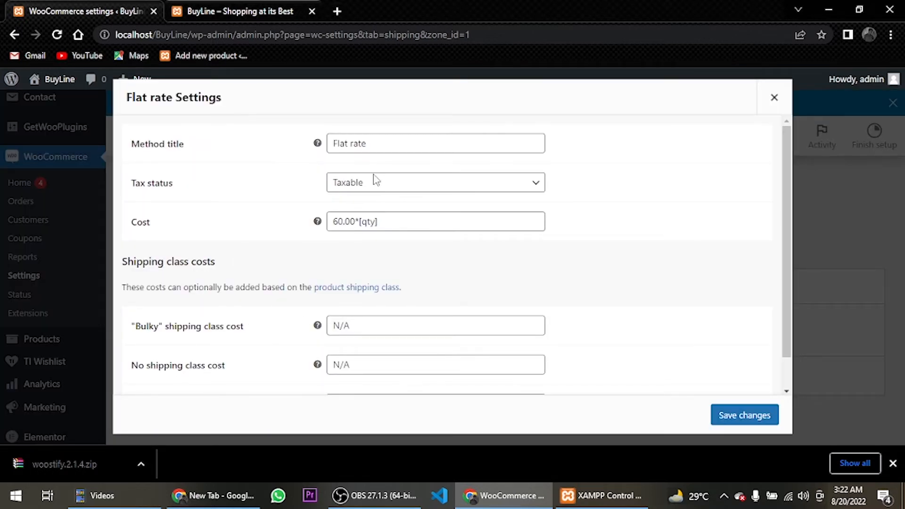
{"action": "left_click", "coordinate": [352, 366]}
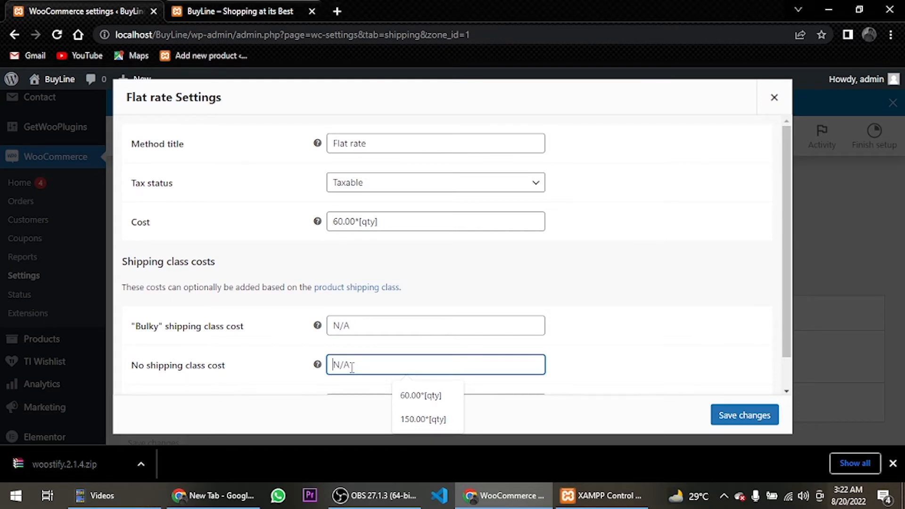
{"action": "left_click", "coordinate": [415, 396]}
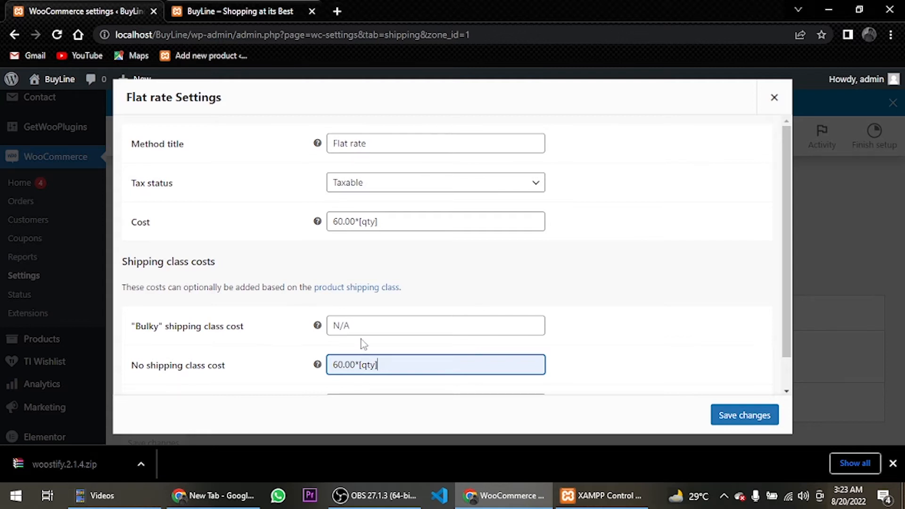
{"action": "left_click", "coordinate": [361, 321]}
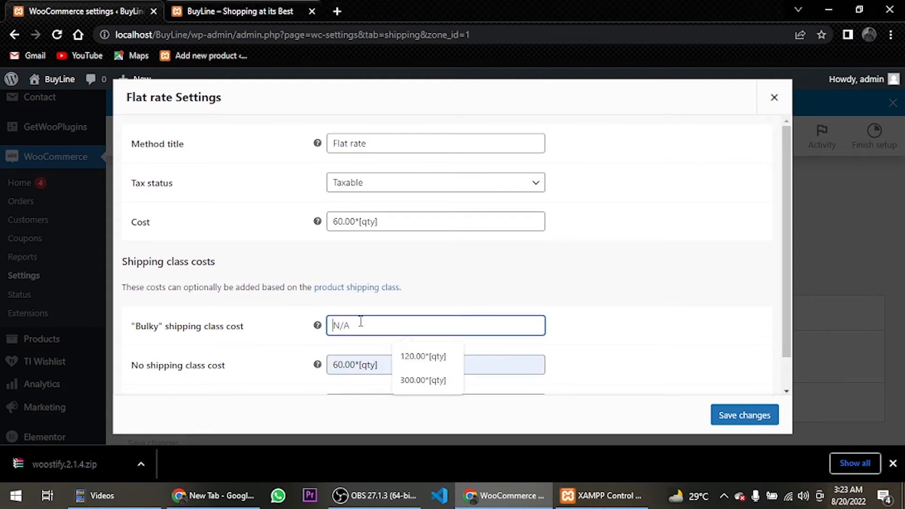
{"action": "left_click", "coordinate": [404, 358]}
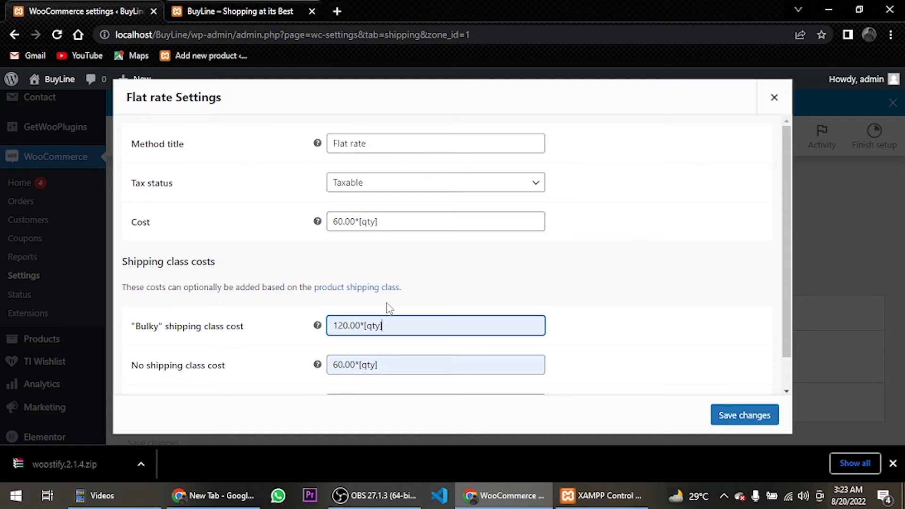
{"action": "left_click", "coordinate": [757, 418]}
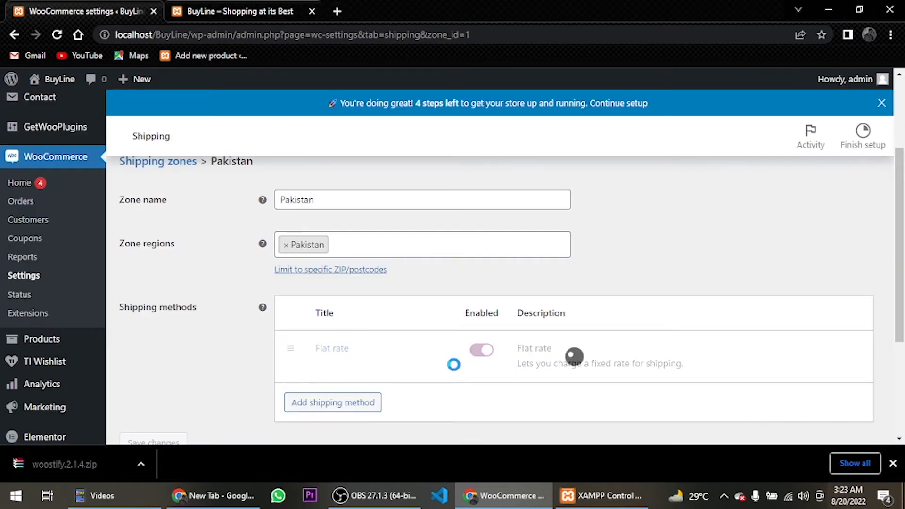
Step: Clear the general cost of the Pakistan zone's Flat rate method and save the method's settings
{"action": "left_click", "coordinate": [319, 366]}
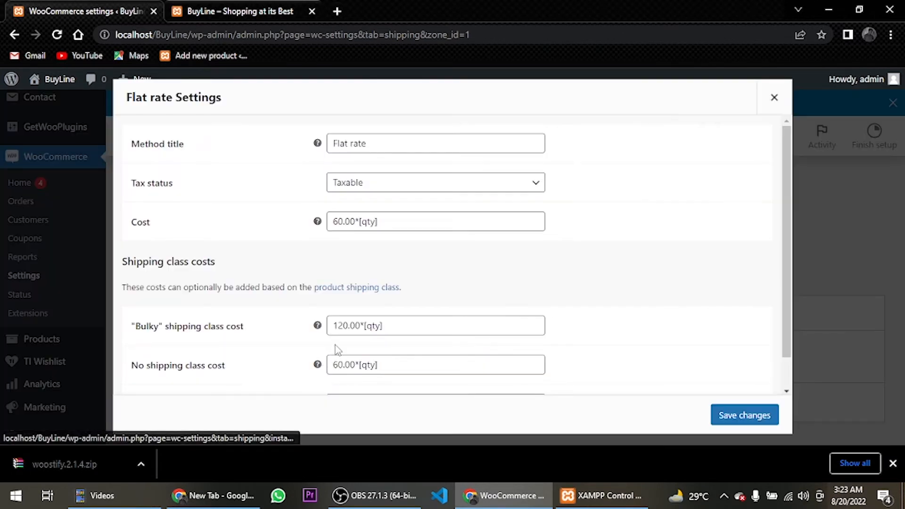
{"action": "left_click_drag", "start_coordinate": [380, 222], "coordinate": [313, 231]}
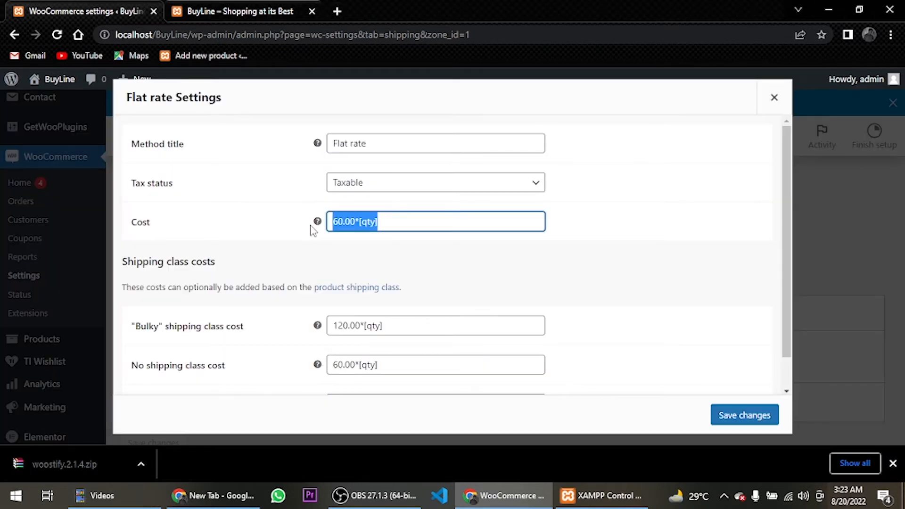
{"action": "key", "text": "BackSpace"}
{"action": "scroll", "coordinate": [636, 267], "scroll_direction": "down", "scroll_amount": 1}
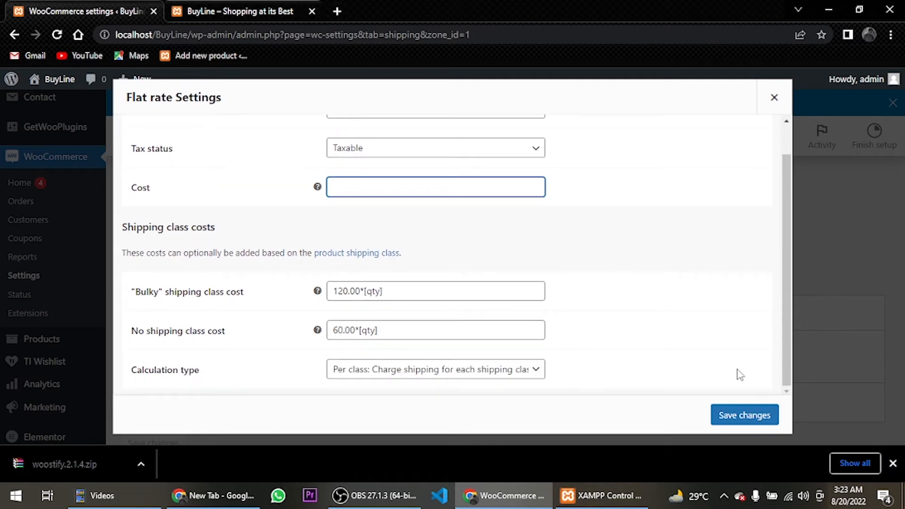
{"action": "left_click", "coordinate": [753, 415]}
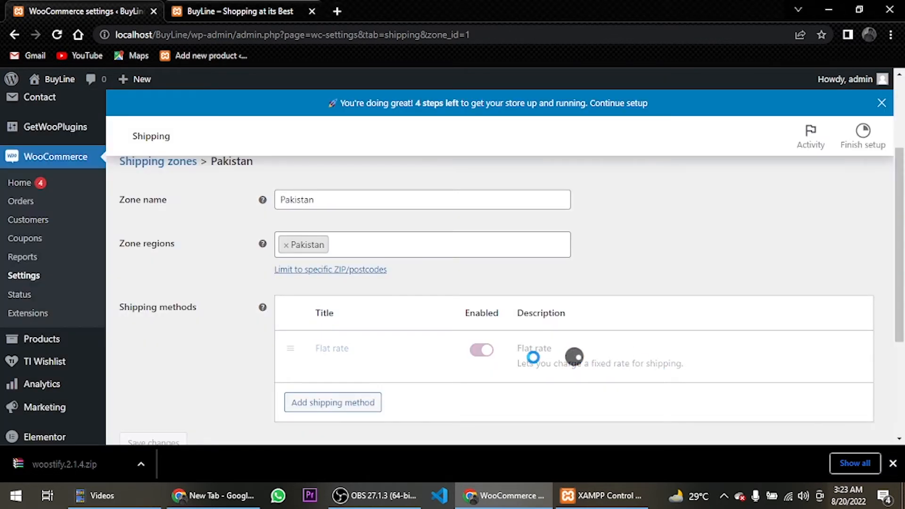
Step: Create a new shipping zone named "China" with China as its zone region
{"action": "scroll", "coordinate": [344, 253], "scroll_direction": "up", "scroll_amount": 3}
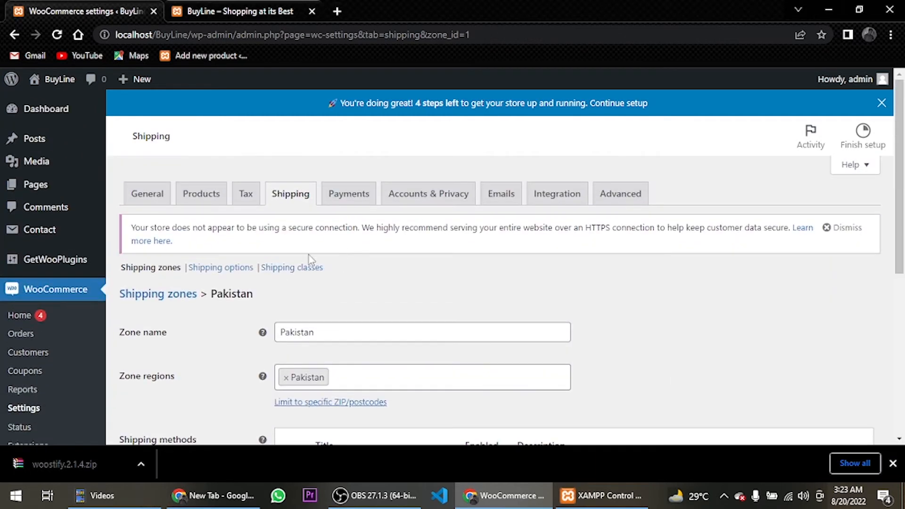
{"action": "left_click", "coordinate": [186, 297]}
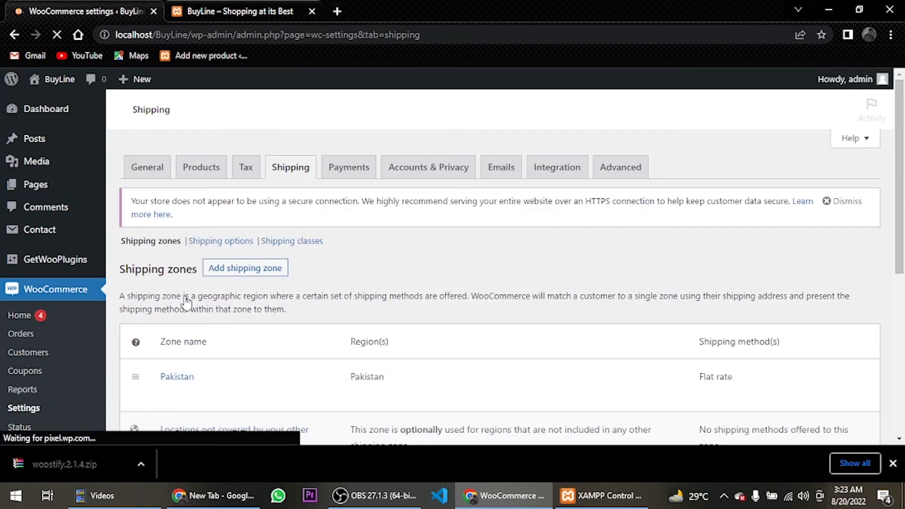
{"action": "scroll", "coordinate": [186, 302], "scroll_direction": "down", "scroll_amount": 1}
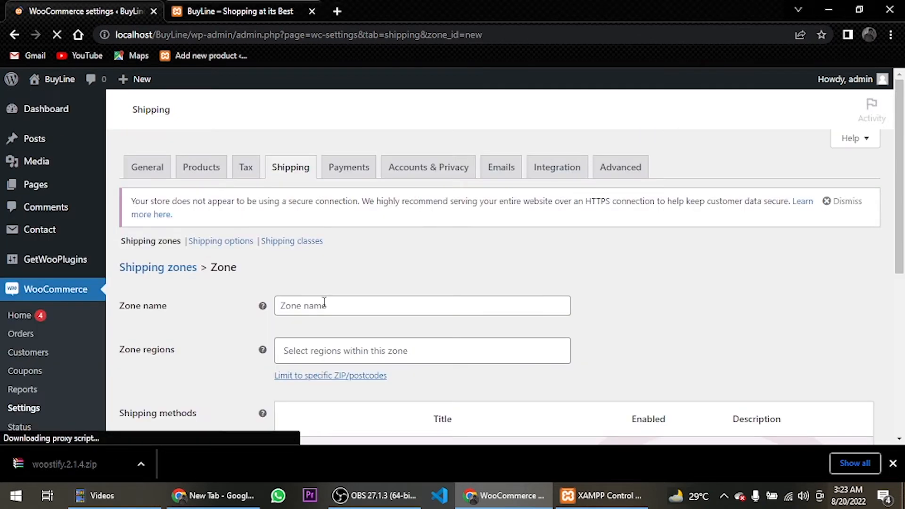
{"action": "left_click", "coordinate": [327, 305]}
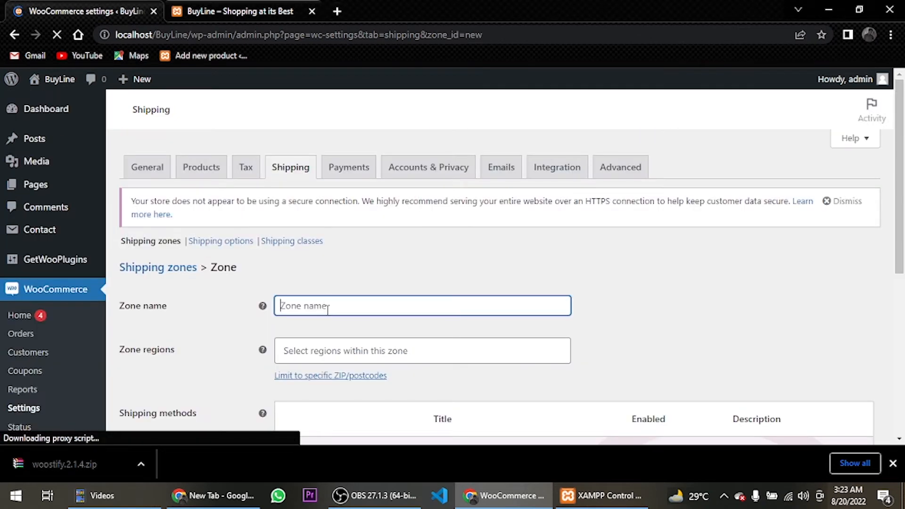
{"action": "type", "text": "China"}
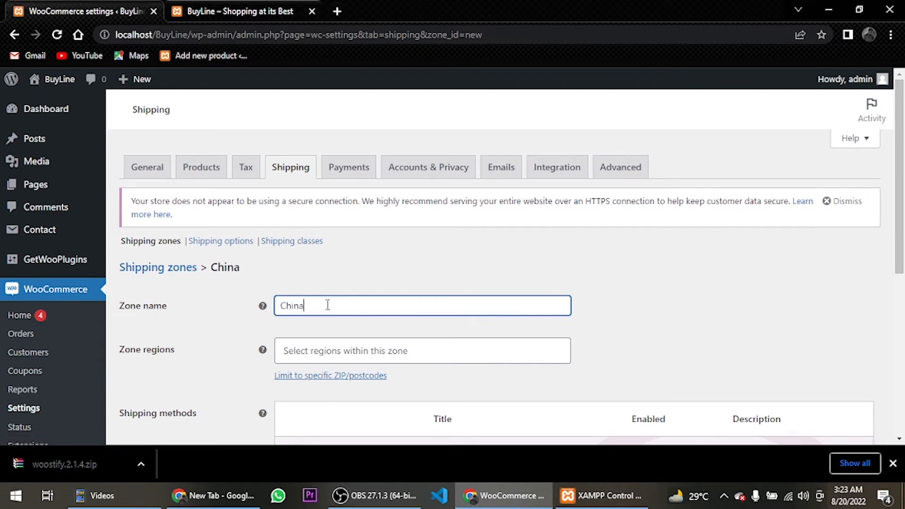
{"action": "left_click", "coordinate": [343, 362]}
{"action": "type", "text": "China"}
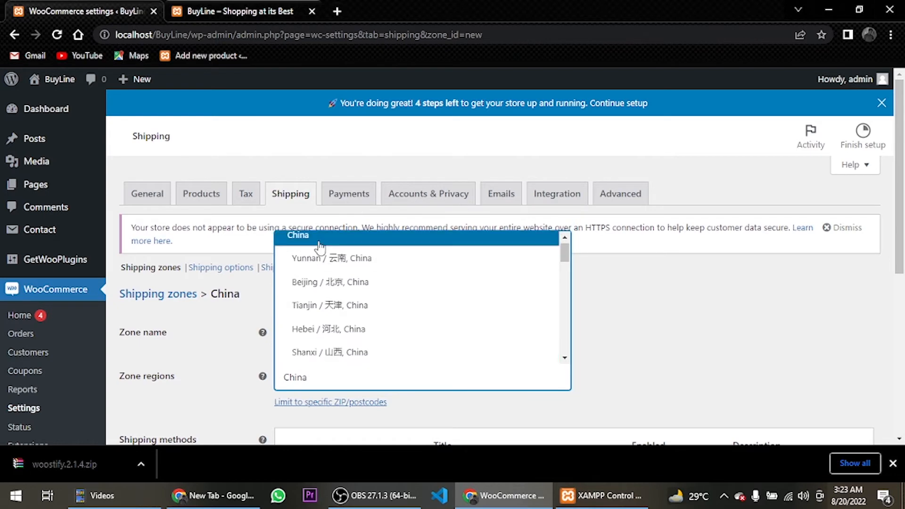
{"action": "left_click", "coordinate": [313, 249]}
{"action": "scroll", "coordinate": [343, 327], "scroll_direction": "down", "scroll_amount": 4}
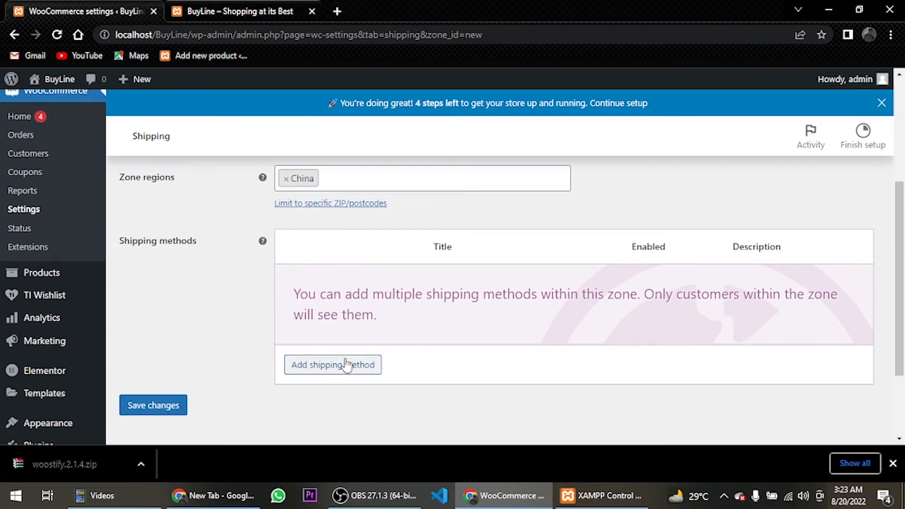
Step: Add a Flat rate method to the China zone, costing 300.00*[qty] for Bulky and 150.00*[qty] for no shipping class, and save it
{"action": "left_click", "coordinate": [347, 365]}
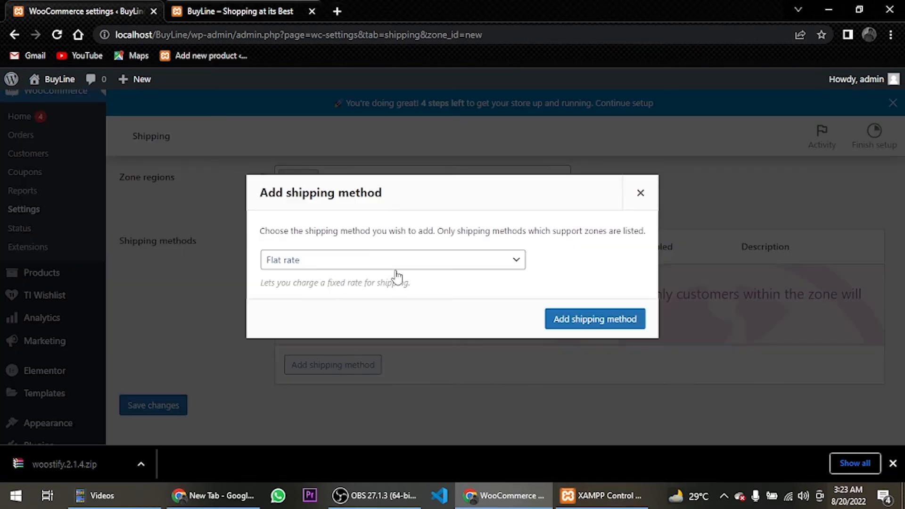
{"action": "left_click", "coordinate": [585, 321]}
{"action": "left_click", "coordinate": [324, 300]}
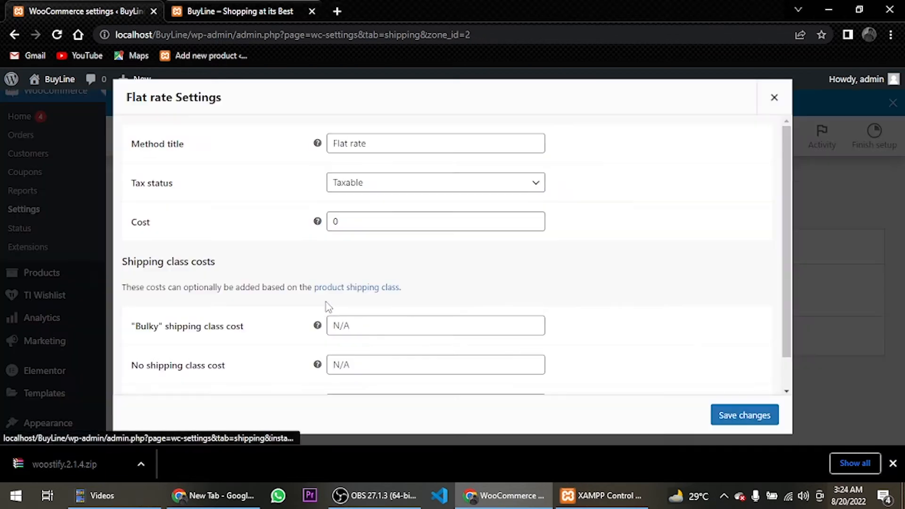
{"action": "left_click", "coordinate": [375, 326]}
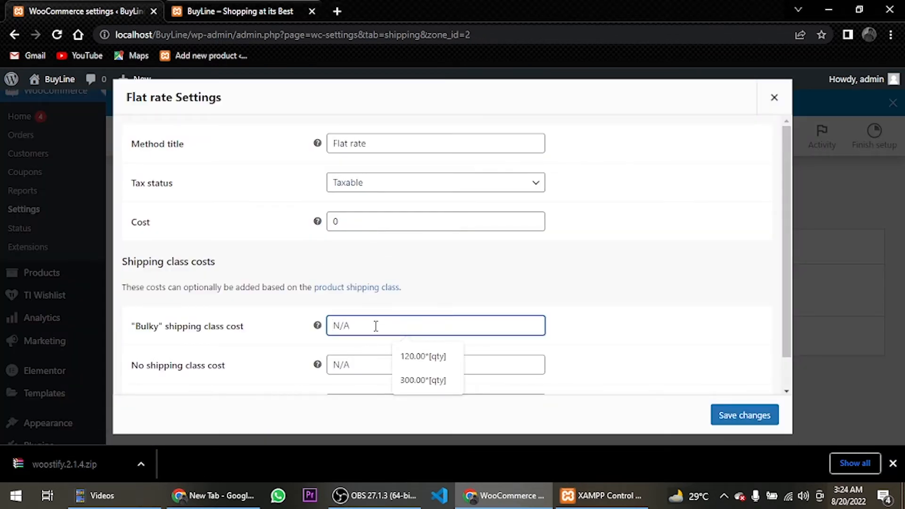
{"action": "left_click", "coordinate": [423, 380]}
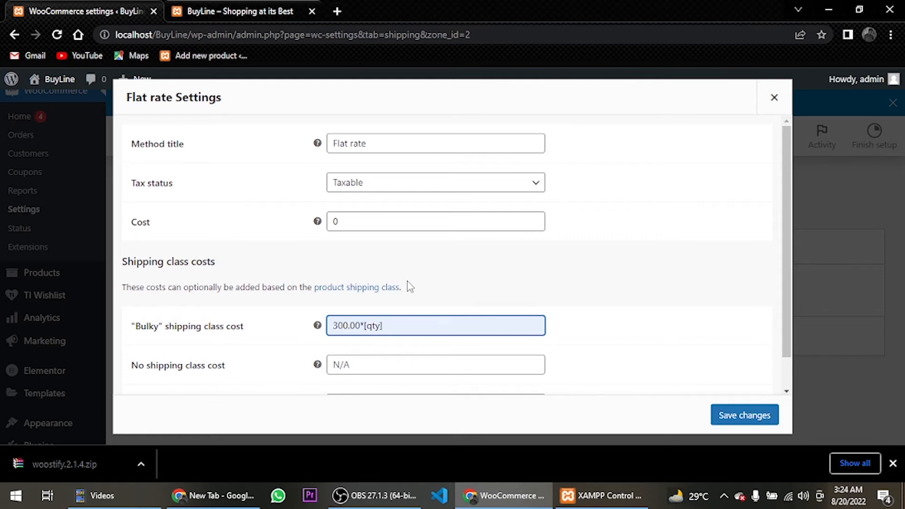
{"action": "left_click", "coordinate": [370, 366]}
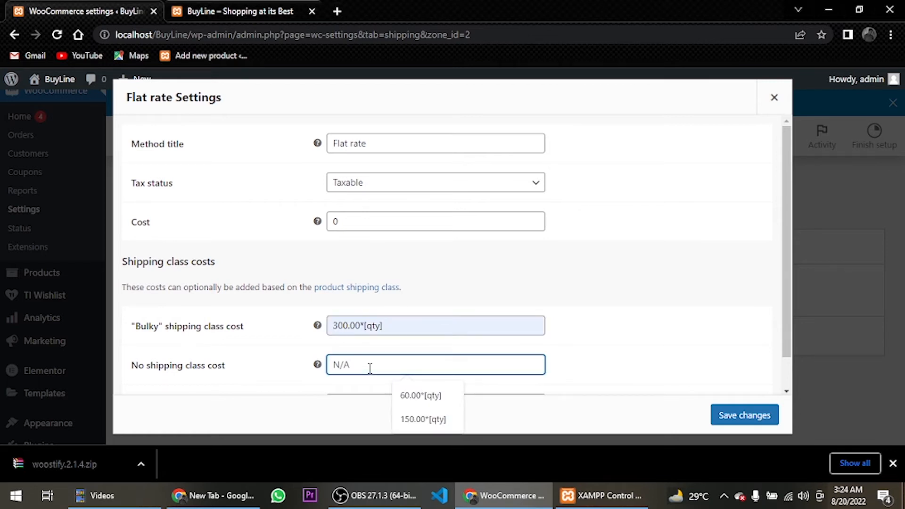
{"action": "left_click", "coordinate": [423, 419]}
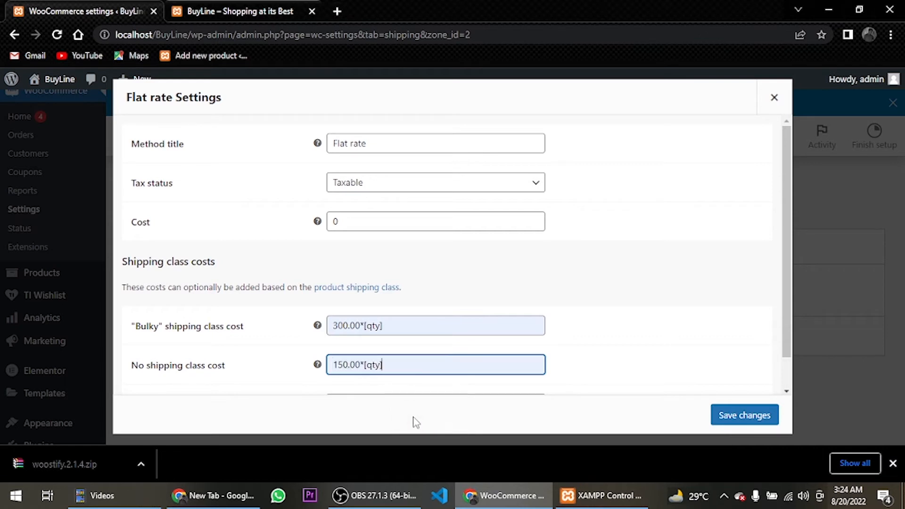
{"action": "left_click", "coordinate": [735, 416]}
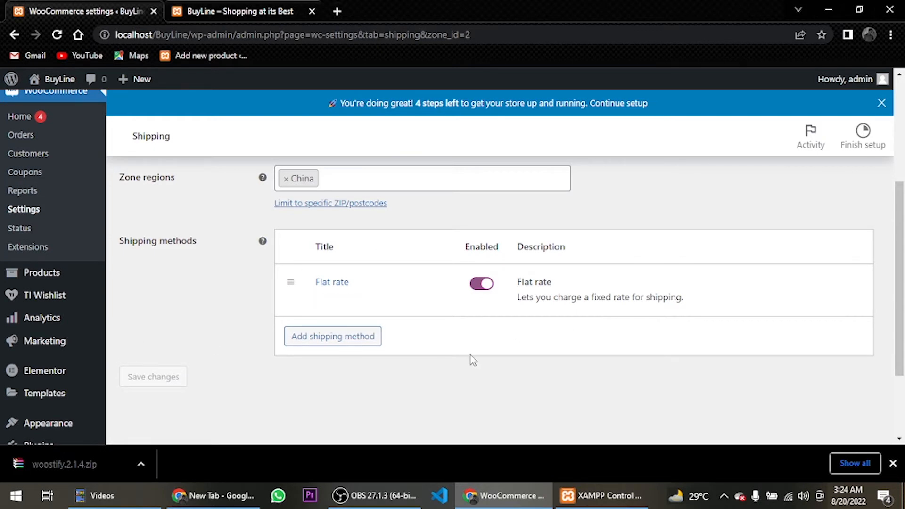
Step: Review the China zone's name, region and shipping method, and return to the list of shipping zones
{"action": "scroll", "coordinate": [471, 355], "scroll_direction": "up", "scroll_amount": 4}
{"action": "scroll", "coordinate": [471, 355], "scroll_direction": "down", "scroll_amount": 5}
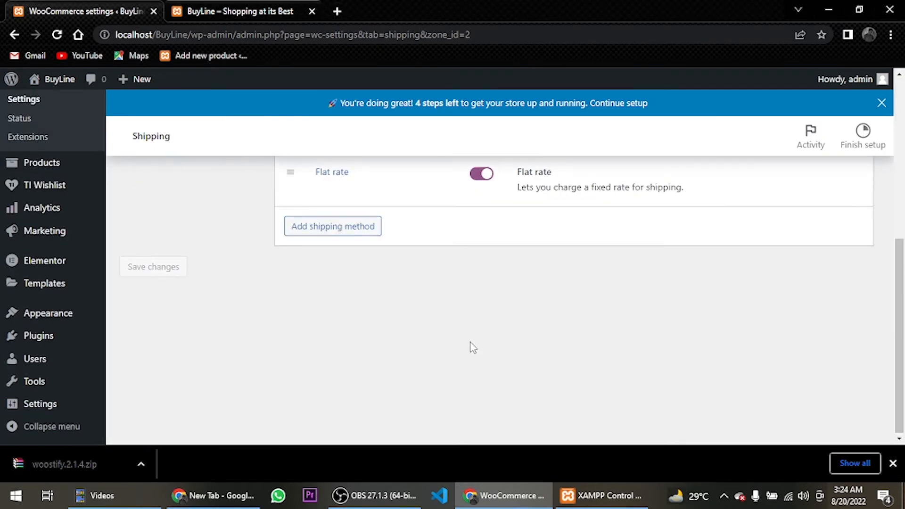
{"action": "scroll", "coordinate": [471, 342], "scroll_direction": "up", "scroll_amount": 5}
{"action": "scroll", "coordinate": [364, 279], "scroll_direction": "down", "scroll_amount": 5}
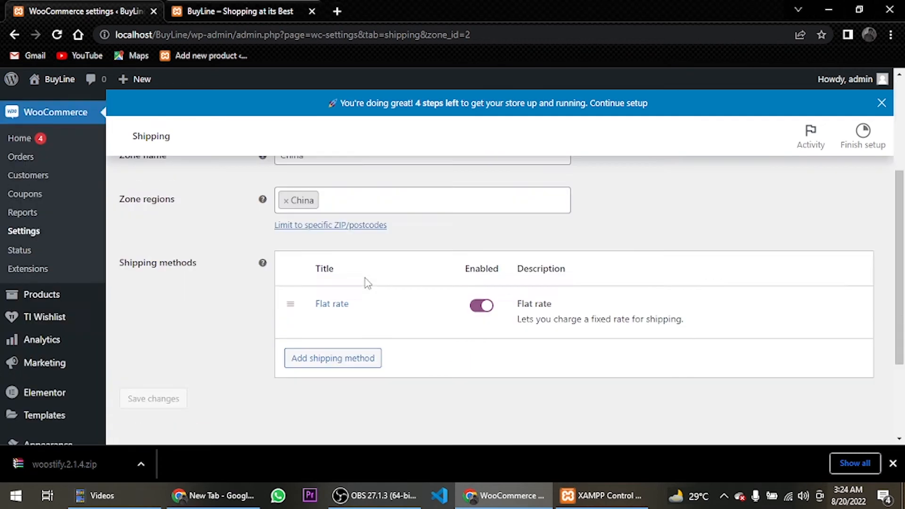
{"action": "scroll", "coordinate": [364, 279], "scroll_direction": "up", "scroll_amount": 5}
{"action": "left_click", "coordinate": [171, 250]}
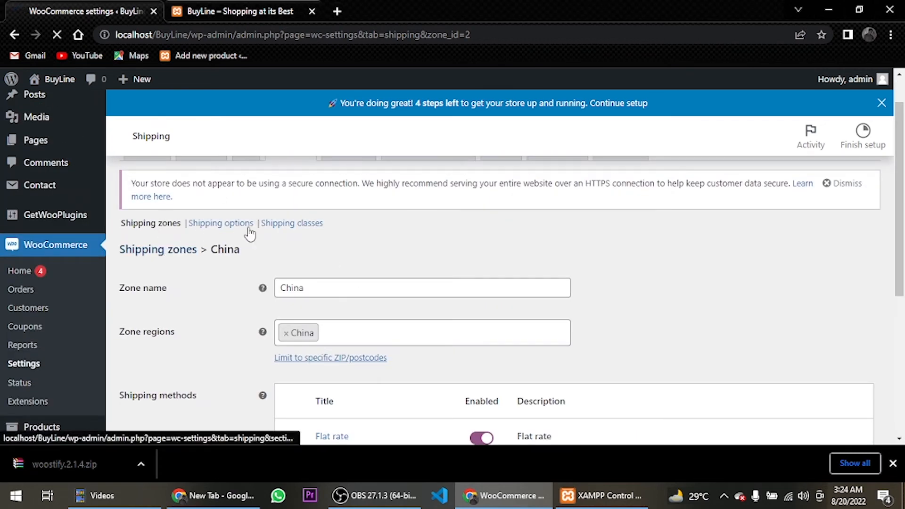
{"action": "scroll", "coordinate": [253, 236], "scroll_direction": "down", "scroll_amount": 5}
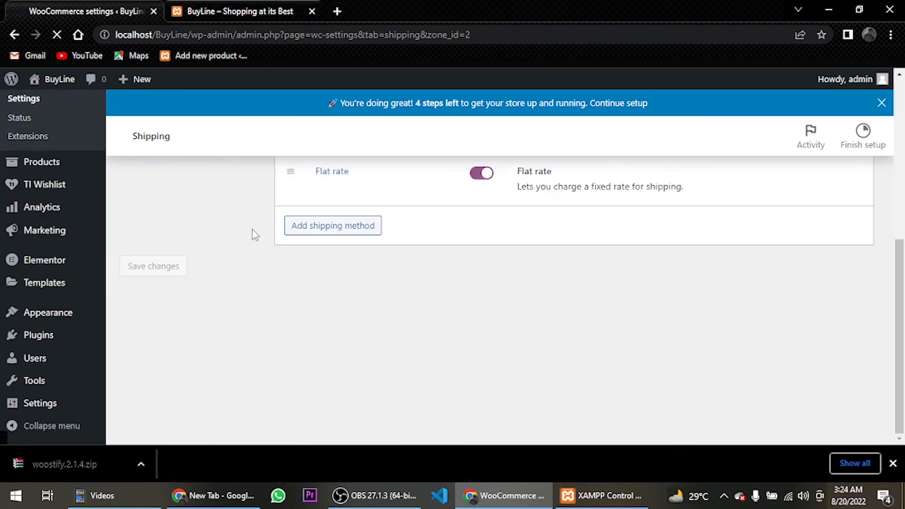
{"action": "scroll", "coordinate": [255, 235], "scroll_direction": "down", "scroll_amount": 5}
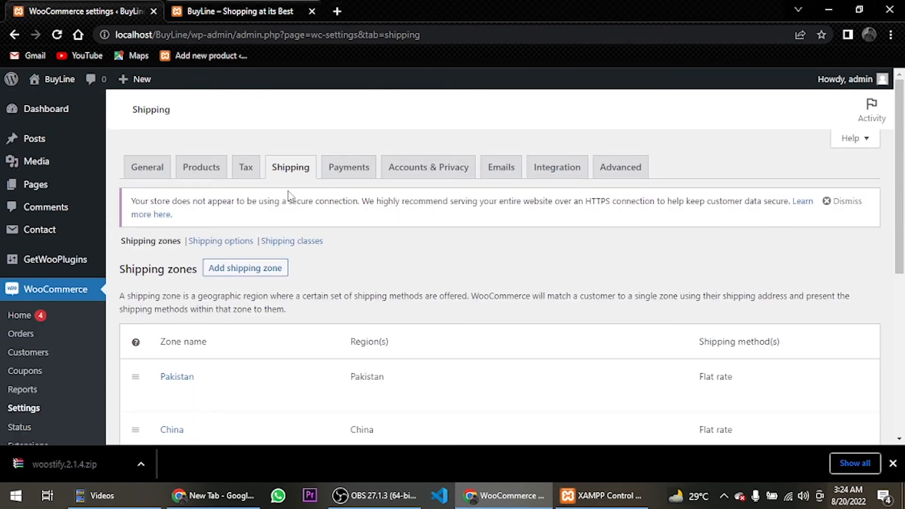
Step: Enable Cash on delivery in the store's payment methods and open its setup
{"action": "left_click", "coordinate": [344, 174]}
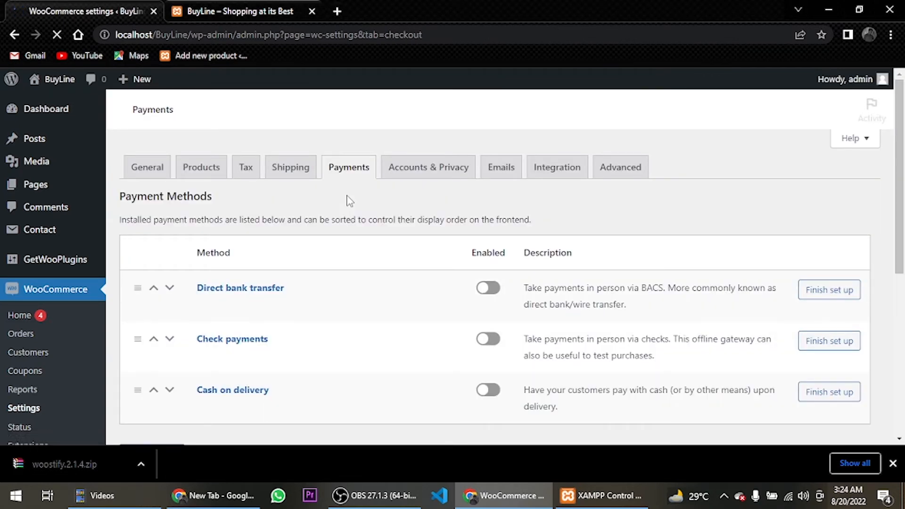
{"action": "scroll", "coordinate": [332, 243], "scroll_direction": "down", "scroll_amount": 3}
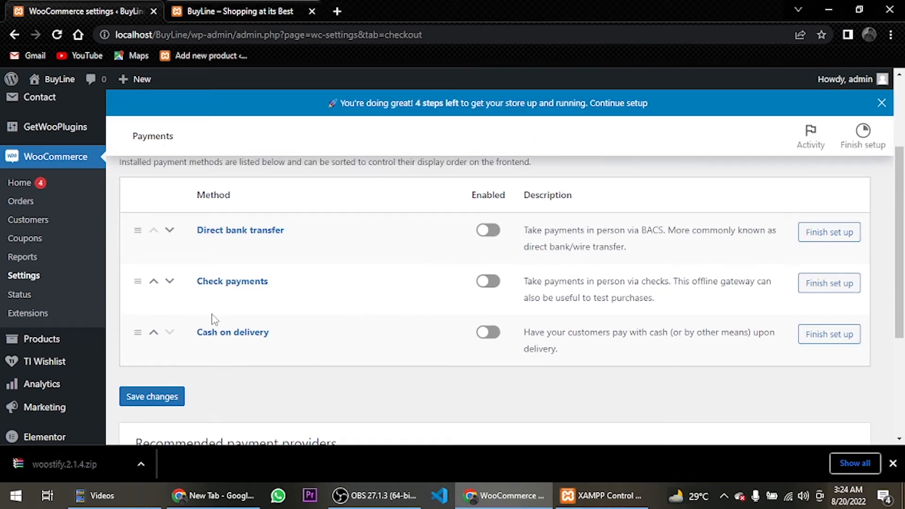
{"action": "left_click", "coordinate": [489, 336]}
{"action": "scroll", "coordinate": [268, 328], "scroll_direction": "down", "scroll_amount": 1}
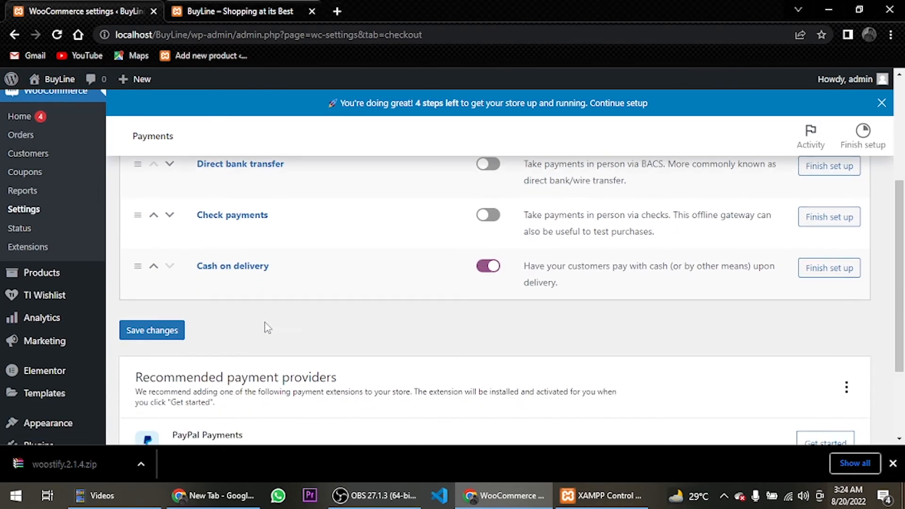
{"action": "left_click", "coordinate": [847, 274]}
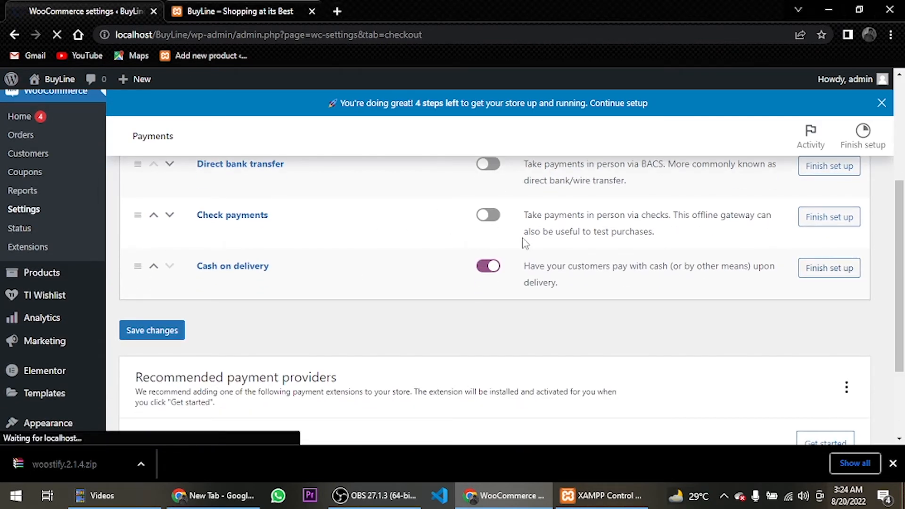
Step: Save the Cash on delivery setup with its default title, description and instructions
{"action": "scroll", "coordinate": [322, 235], "scroll_direction": "down", "scroll_amount": 2}
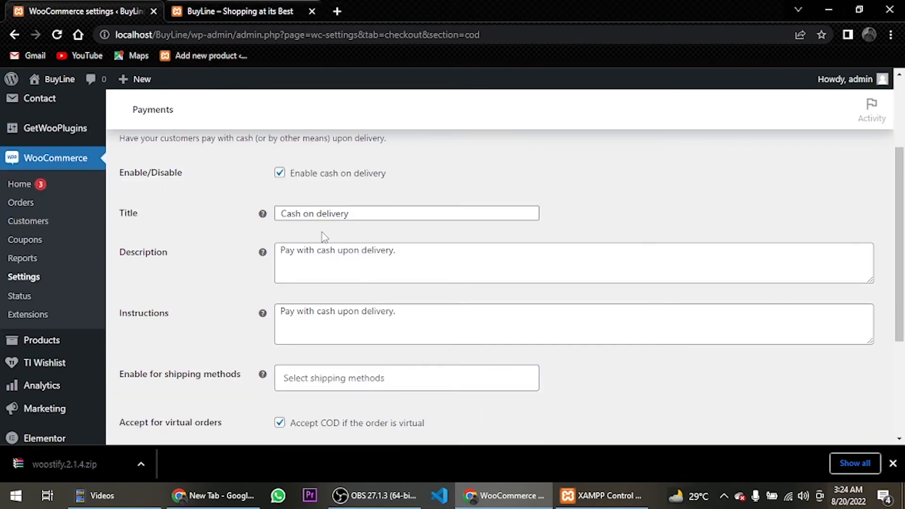
{"action": "scroll", "coordinate": [359, 269], "scroll_direction": "down", "scroll_amount": 2}
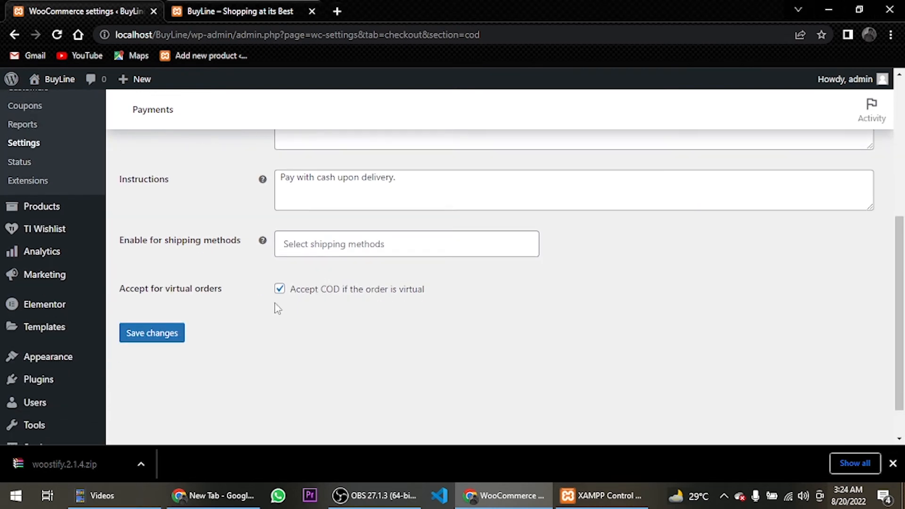
{"action": "left_click", "coordinate": [155, 336]}
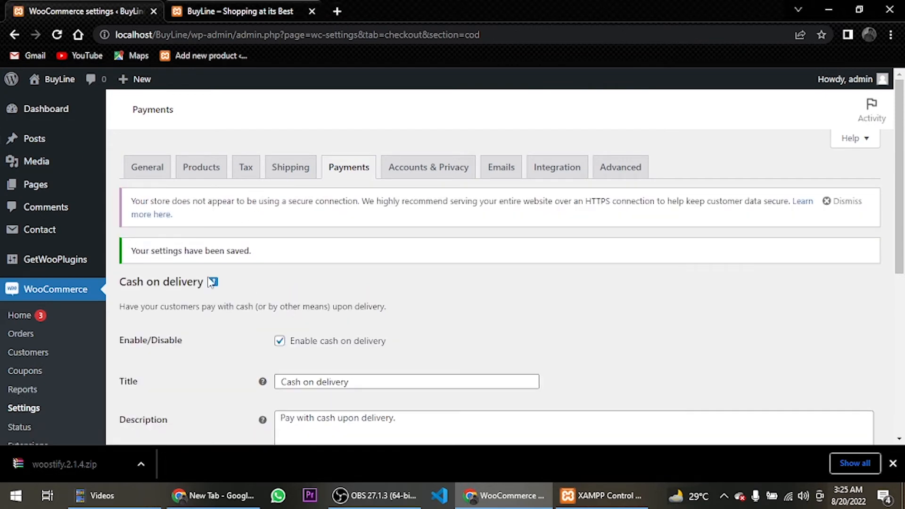
Step: Return to the payment methods list and review the available methods and recommended payment providers
{"action": "left_click", "coordinate": [362, 178]}
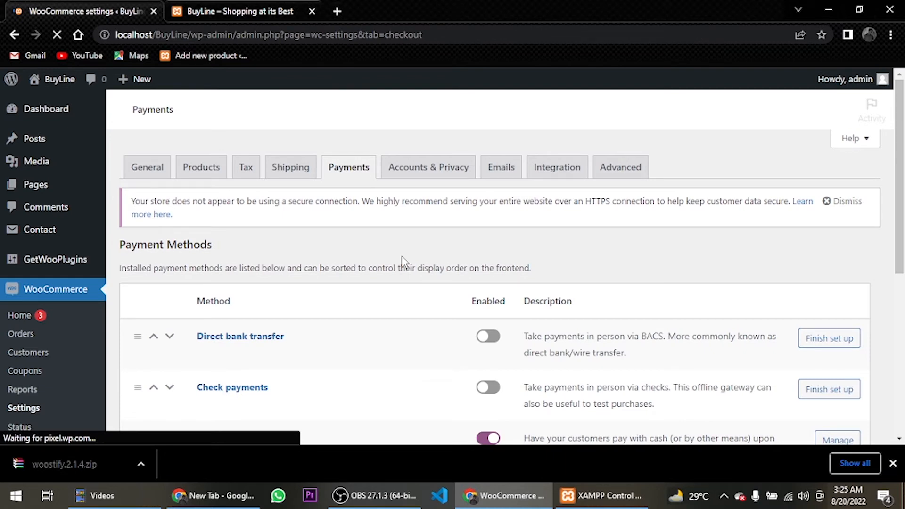
{"action": "scroll", "coordinate": [262, 273], "scroll_direction": "down", "scroll_amount": 7}
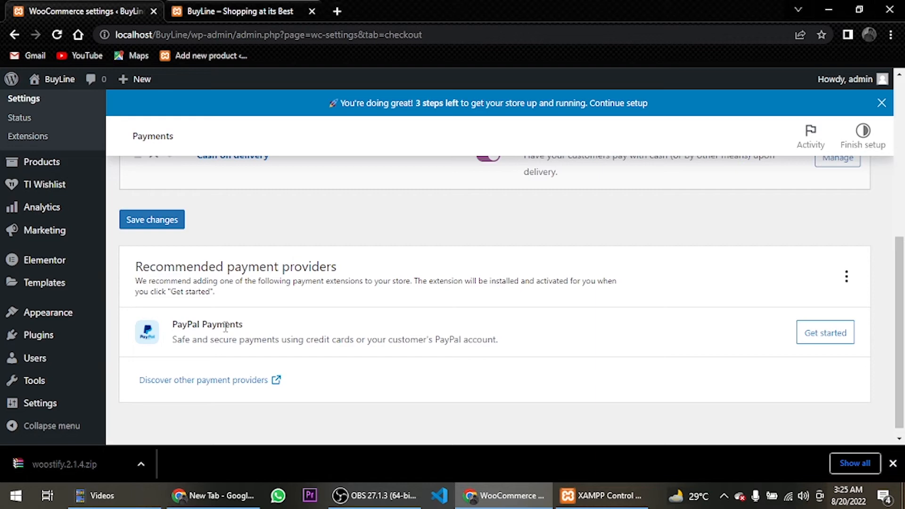
{"action": "scroll", "coordinate": [225, 325], "scroll_direction": "up", "scroll_amount": 4}
{"action": "scroll", "coordinate": [224, 325], "scroll_direction": "down", "scroll_amount": 4}
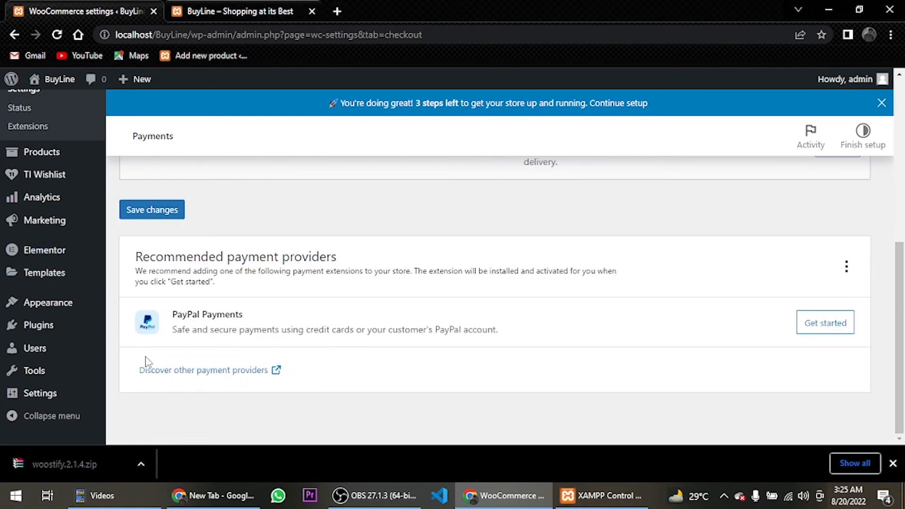
Step: Open the site's plugins page in a new browser tab and search the installed plugins for jazzcash
{"action": "middle_click", "coordinate": [39, 325]}
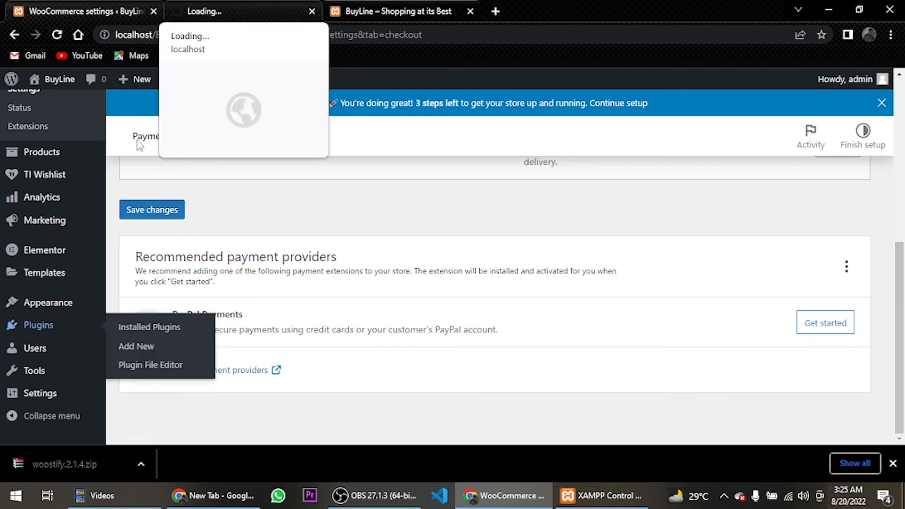
{"action": "left_click", "coordinate": [241, 9]}
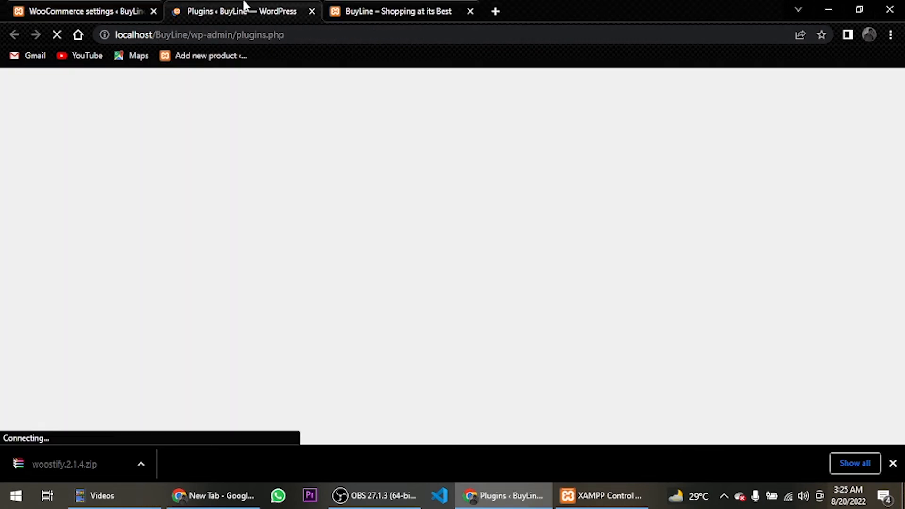
{"action": "left_click", "coordinate": [710, 189]}
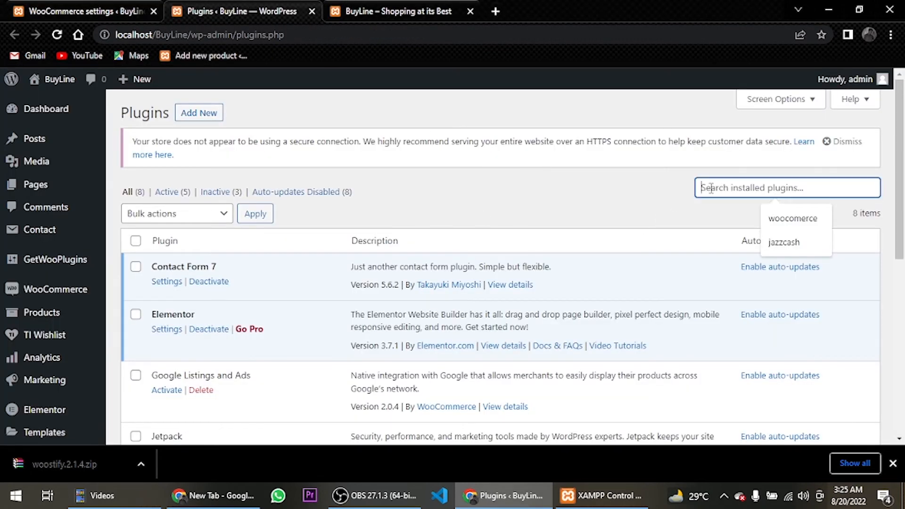
{"action": "left_click", "coordinate": [787, 242]}
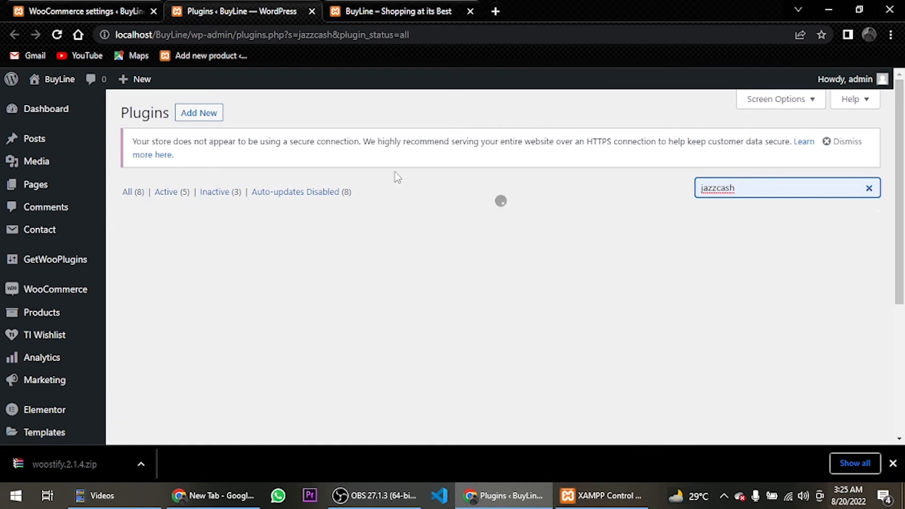
Step: Search the plugins available to add for jazzcash and install the WooCommerce JazzCash Gateway Plugin
{"action": "left_click", "coordinate": [194, 118]}
{"action": "left_click", "coordinate": [515, 113]}
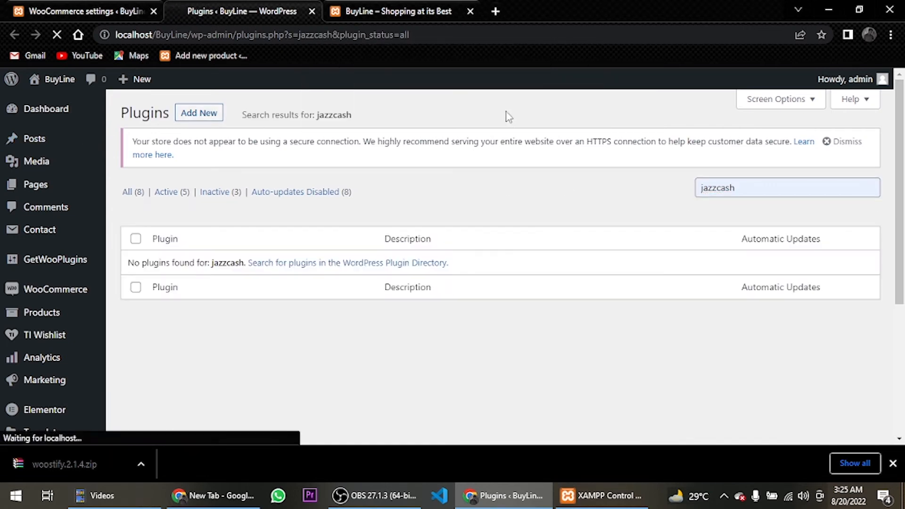
{"action": "left_click", "coordinate": [714, 150]}
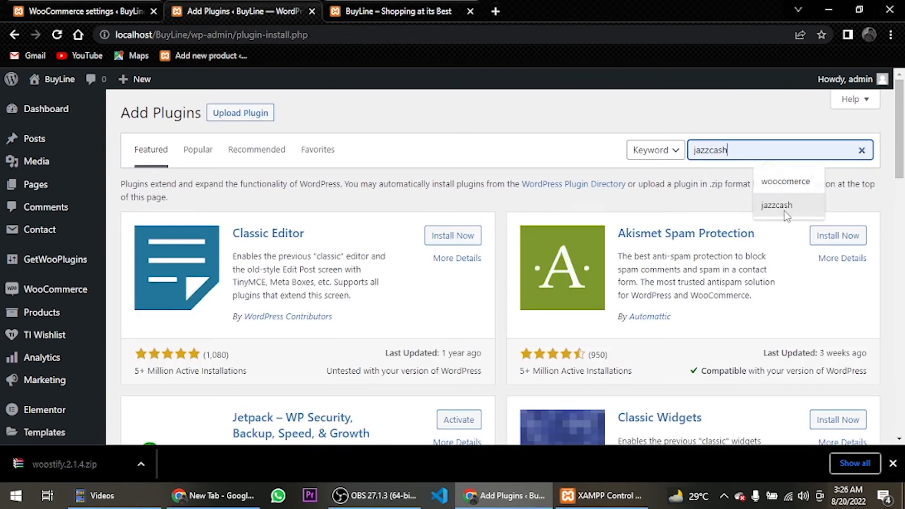
{"action": "left_click", "coordinate": [765, 203]}
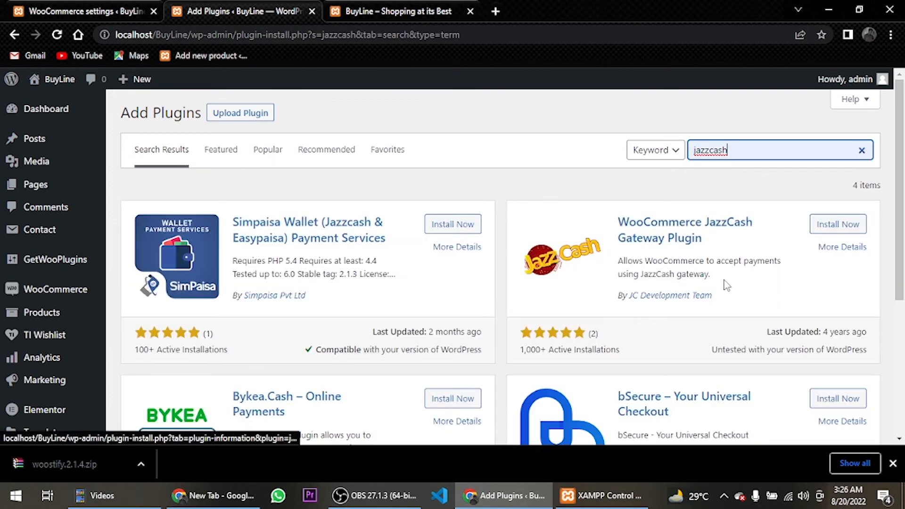
{"action": "left_click", "coordinate": [825, 227]}
{"action": "scroll", "coordinate": [716, 250], "scroll_direction": "down", "scroll_amount": 4}
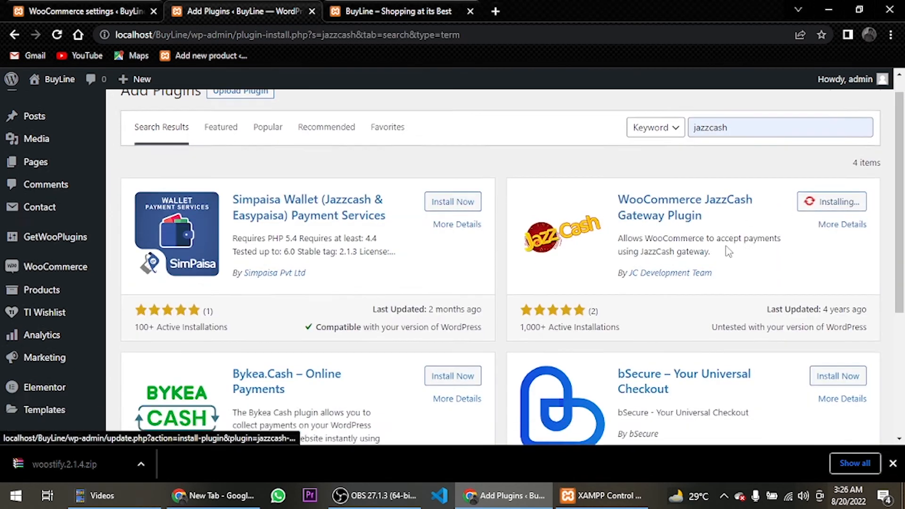
{"action": "scroll", "coordinate": [702, 253], "scroll_direction": "down", "scroll_amount": 1}
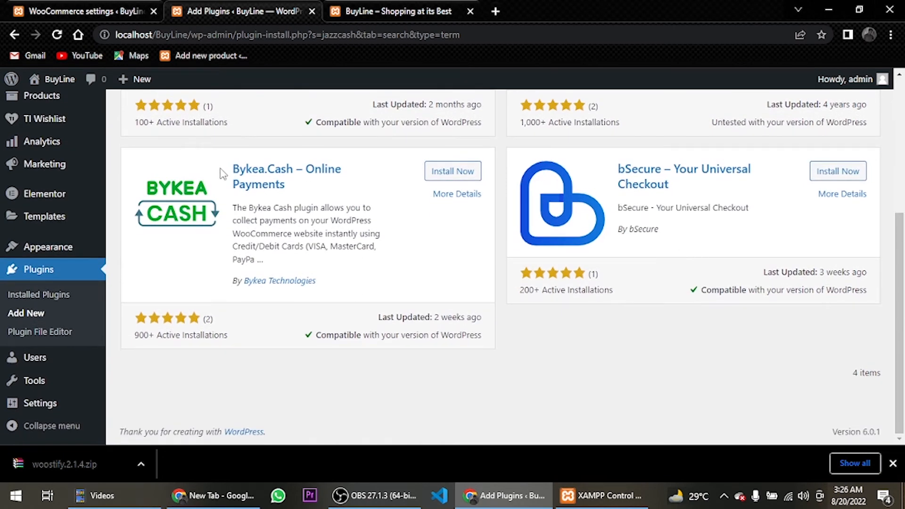
{"action": "scroll", "coordinate": [179, 221], "scroll_direction": "up", "scroll_amount": 4}
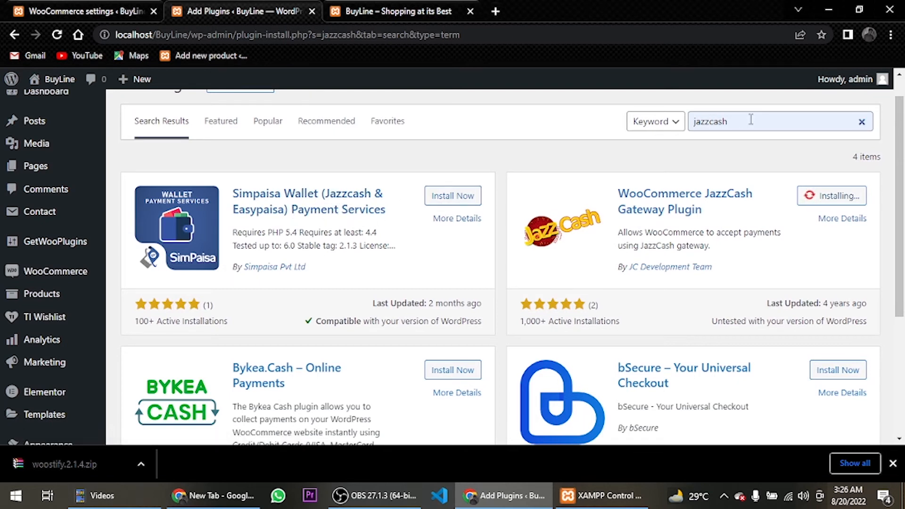
Step: Search the plugins available to add for hbl and install HBLPAY Payment Gateway for WooCommerce
{"action": "left_click_drag", "start_coordinate": [752, 121], "coordinate": [558, 134]}
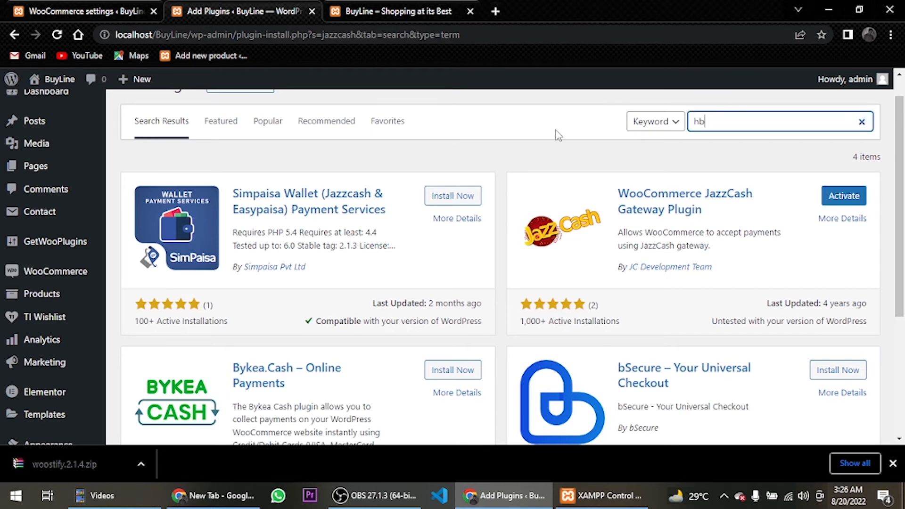
{"action": "type", "text": "l"}
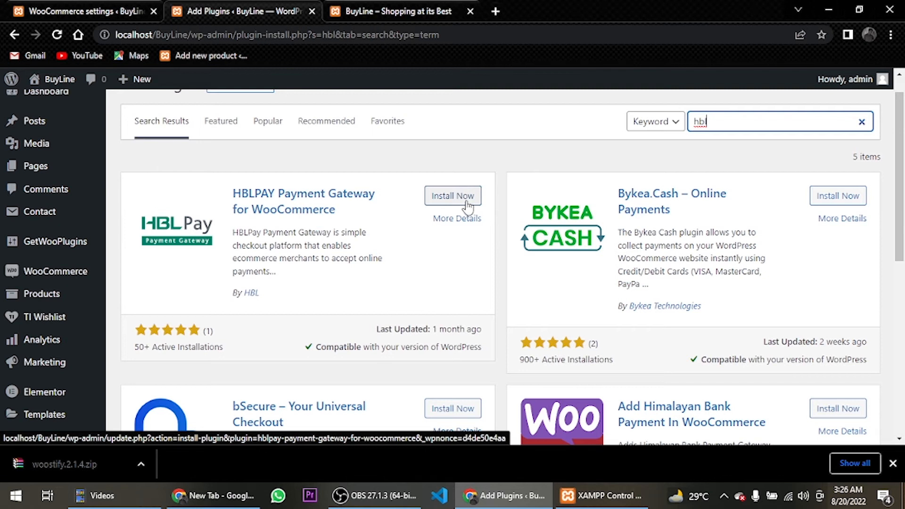
{"action": "left_click", "coordinate": [468, 203]}
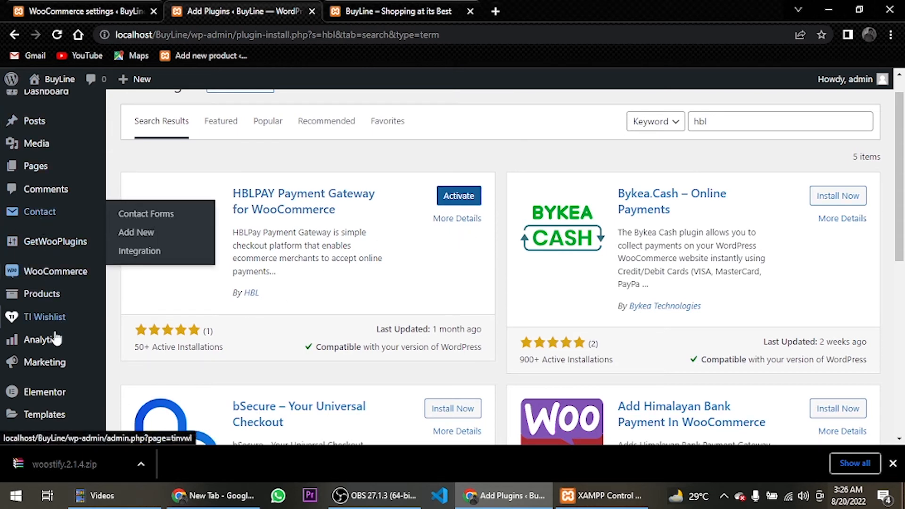
Step: Go to the installed plugins list and select HBLPAY Payment Gateway for WooCommerce and JazzCash - WooCommerce Gateway
{"action": "scroll", "coordinate": [56, 338], "scroll_direction": "down", "scroll_amount": 3}
{"action": "left_click", "coordinate": [56, 344]}
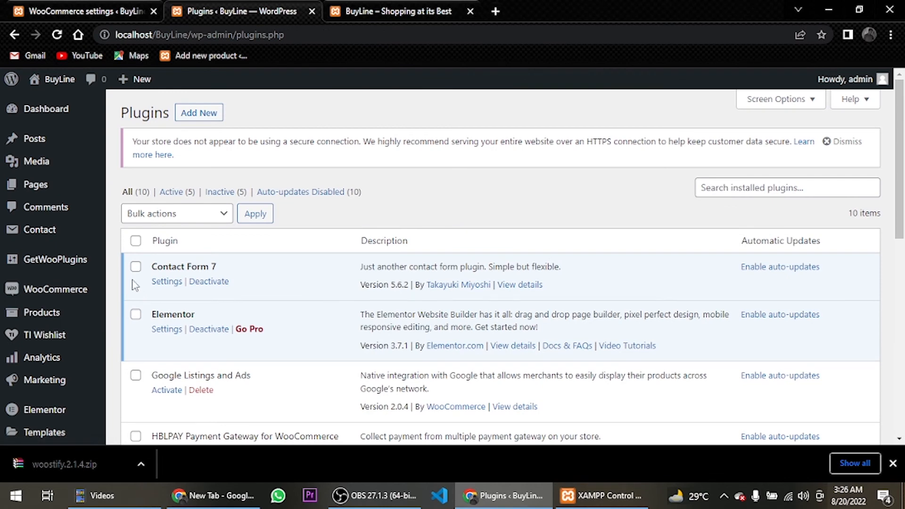
{"action": "scroll", "coordinate": [179, 253], "scroll_direction": "down", "scroll_amount": 3}
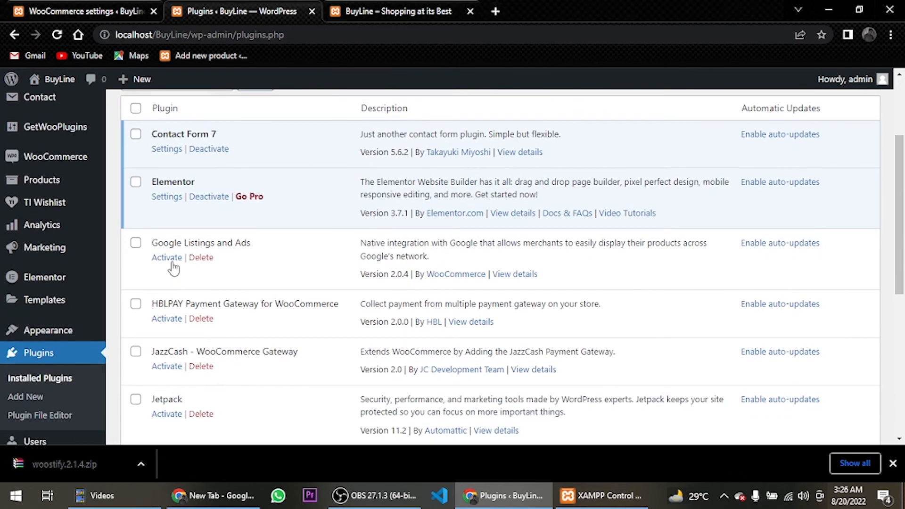
{"action": "left_click", "coordinate": [136, 304]}
{"action": "left_click", "coordinate": [136, 351]}
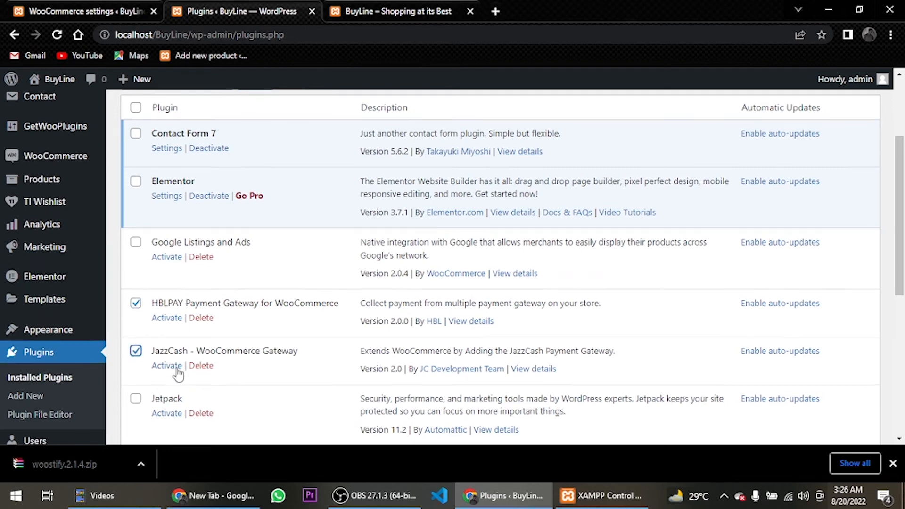
Step: Delete the inactive Jetpack and MailPoet 3 (New) plugins
{"action": "scroll", "coordinate": [182, 343], "scroll_direction": "down", "scroll_amount": 3}
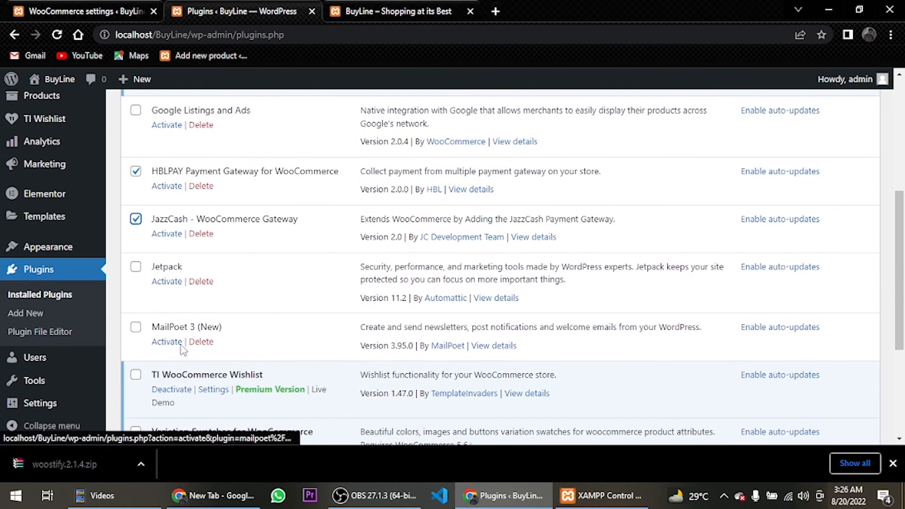
{"action": "left_click", "coordinate": [203, 284]}
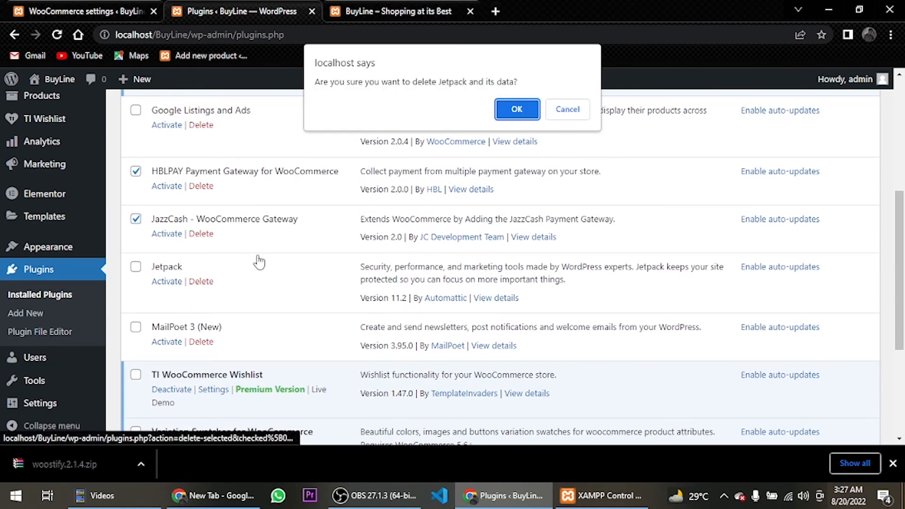
{"action": "left_click", "coordinate": [517, 109]}
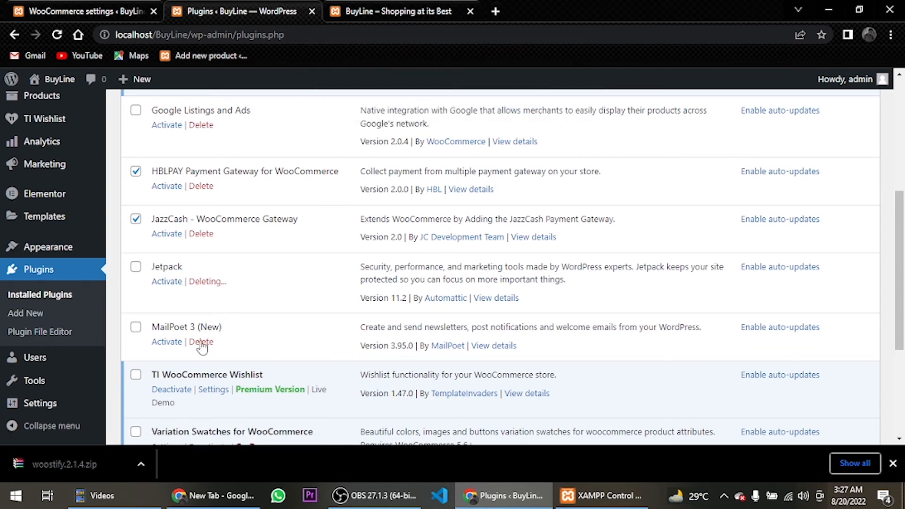
{"action": "scroll", "coordinate": [222, 289], "scroll_direction": "down", "scroll_amount": 3}
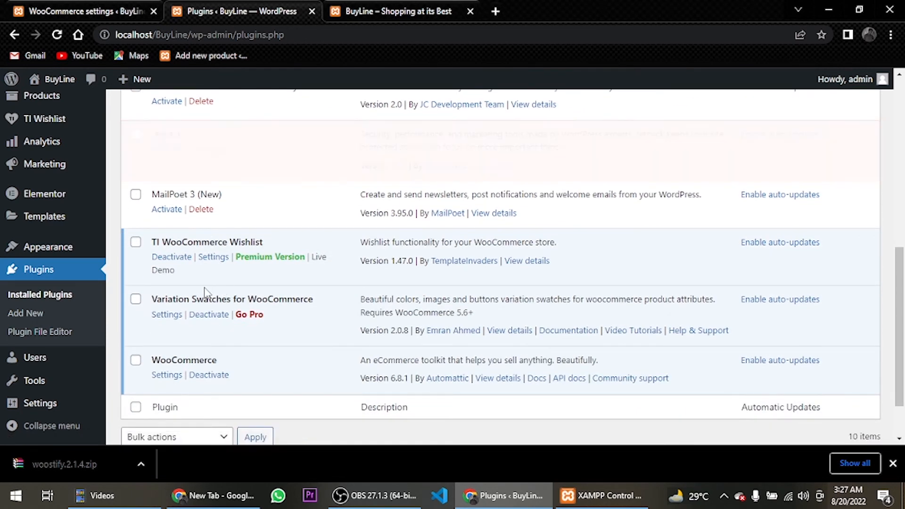
{"action": "left_click", "coordinate": [201, 175]}
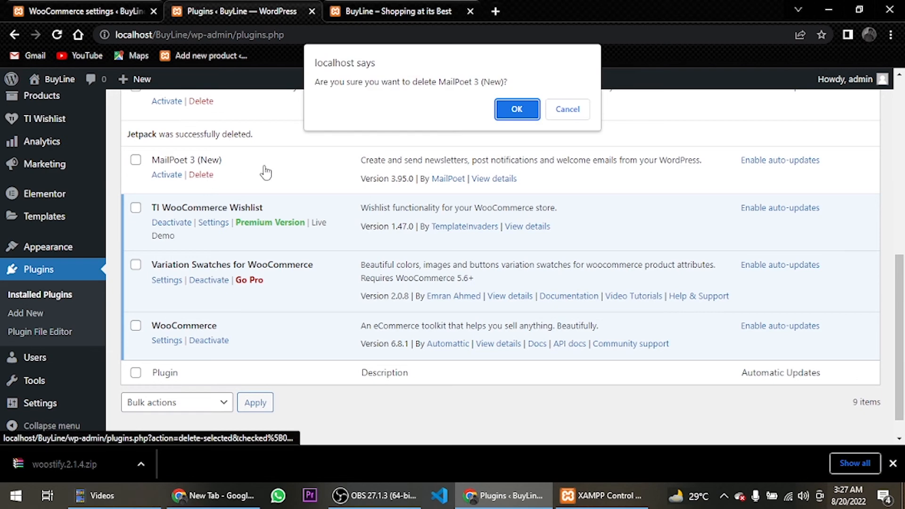
{"action": "left_click", "coordinate": [519, 111]}
Step: Delete the inactive Google Listings and Ads plugin together with its data
{"action": "scroll", "coordinate": [310, 218], "scroll_direction": "up", "scroll_amount": 4}
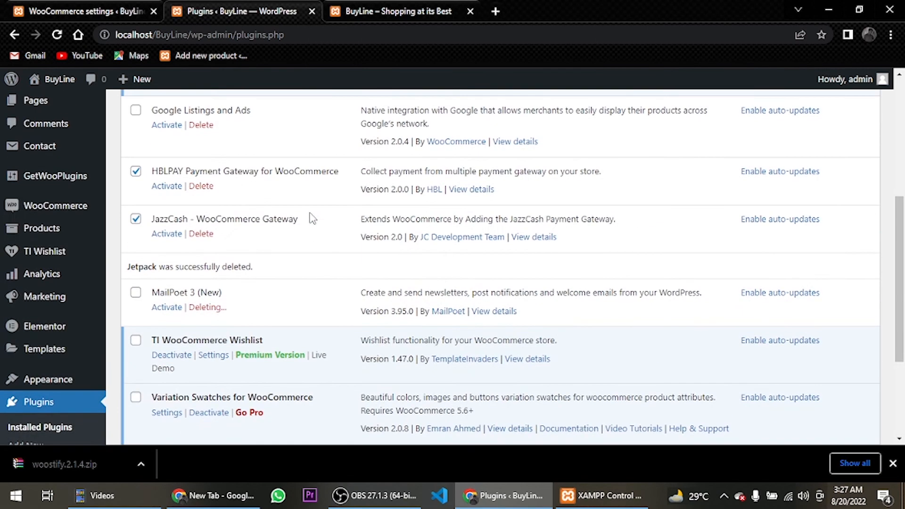
{"action": "left_click", "coordinate": [200, 191]}
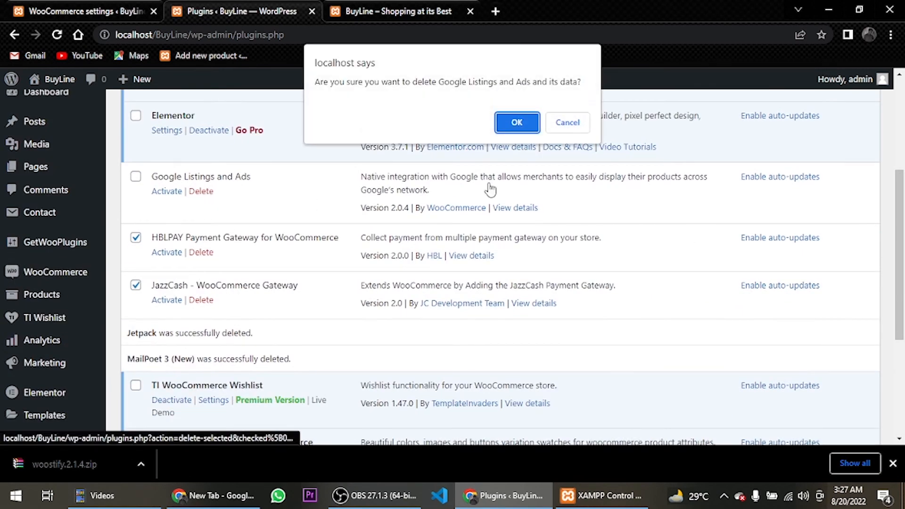
{"action": "left_click", "coordinate": [517, 122]}
{"action": "scroll", "coordinate": [394, 233], "scroll_direction": "up", "scroll_amount": 4}
{"action": "scroll", "coordinate": [258, 305], "scroll_direction": "down", "scroll_amount": 5}
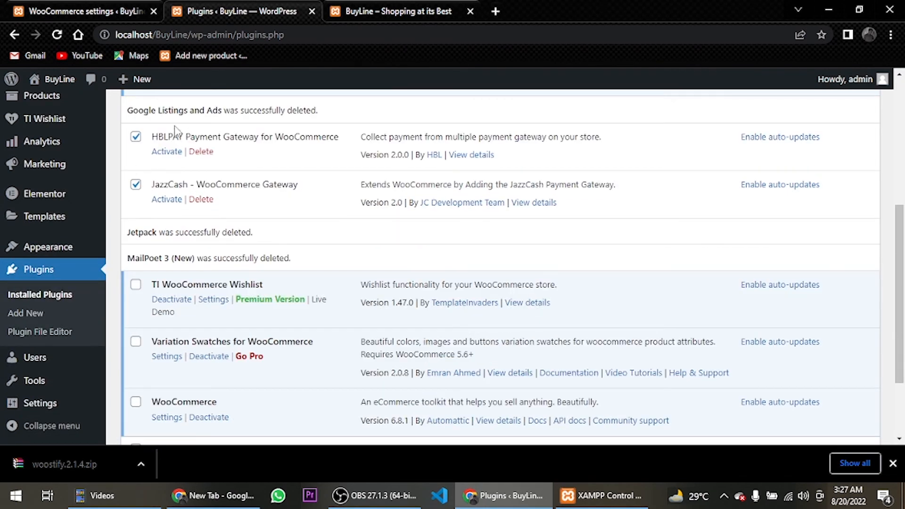
Step: Activate the selected HBLPAY and JazzCash gateway plugins together with a bulk action
{"action": "scroll", "coordinate": [171, 183], "scroll_direction": "up", "scroll_amount": 4}
{"action": "left_click", "coordinate": [192, 148]}
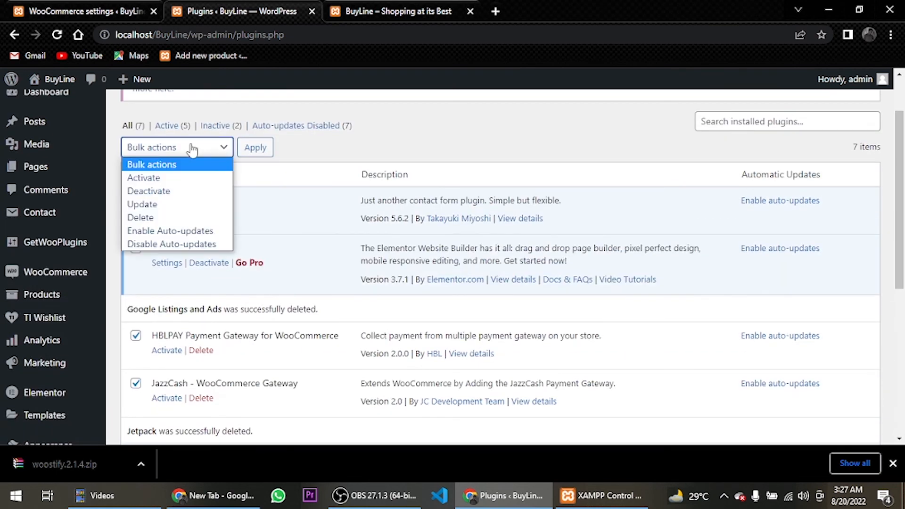
{"action": "left_click", "coordinate": [188, 178]}
{"action": "left_click", "coordinate": [255, 147]}
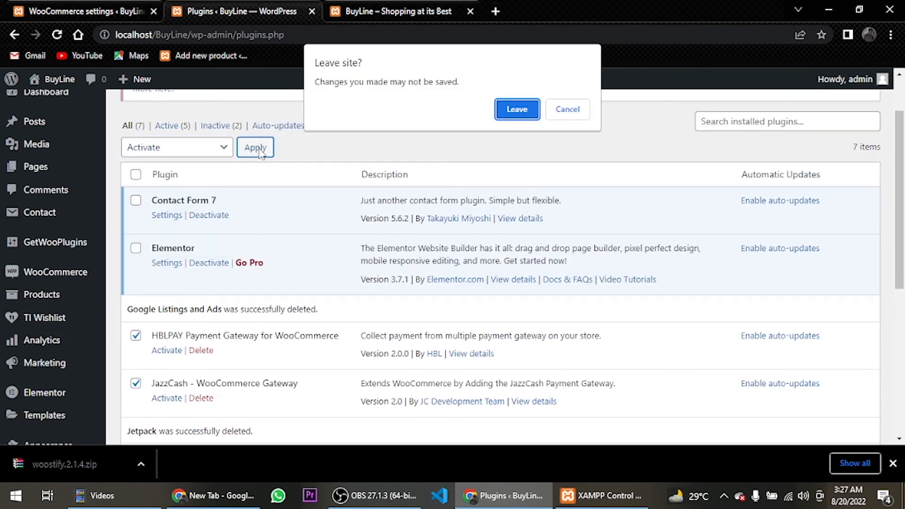
{"action": "left_click", "coordinate": [515, 113]}
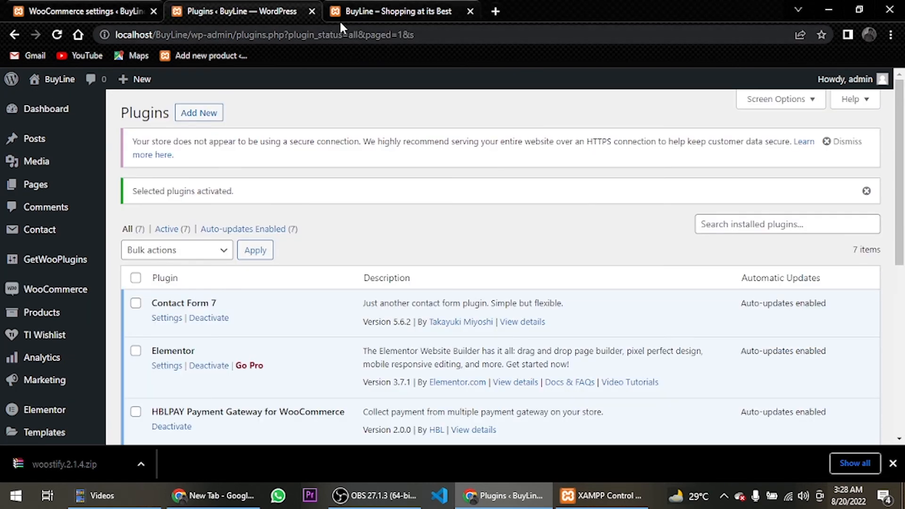
Step: Close the plugins tab and reload the WooCommerce payment methods list
{"action": "left_click", "coordinate": [311, 11]}
{"action": "scroll", "coordinate": [255, 261], "scroll_direction": "up", "scroll_amount": 10}
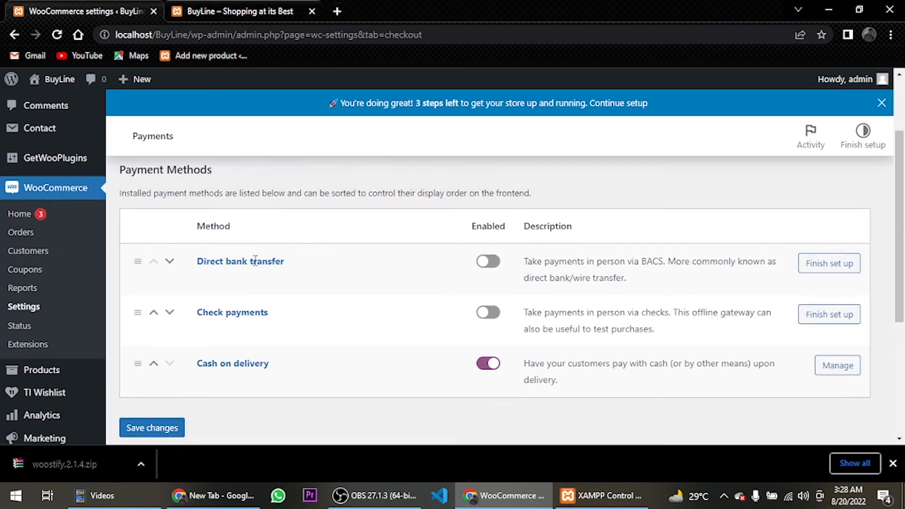
{"action": "left_click", "coordinate": [56, 34]}
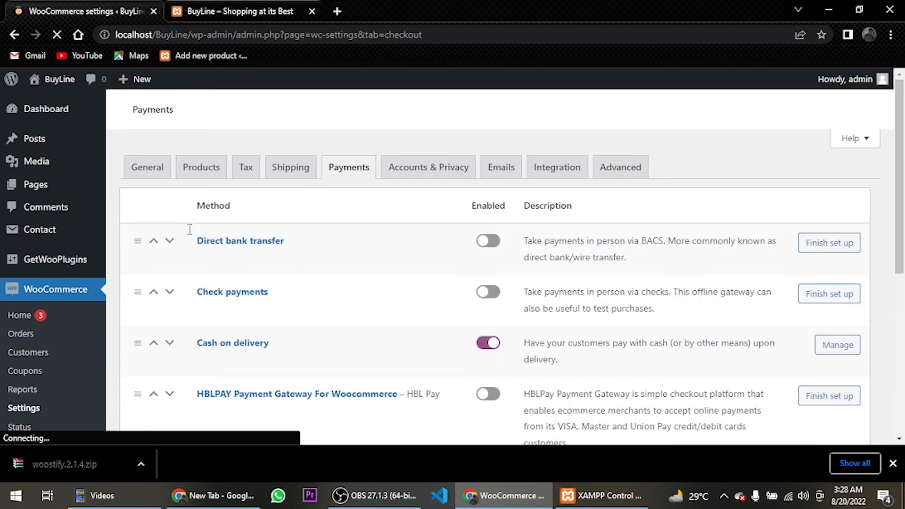
Step: Enable the HBLPAY Payment Gateway For Woocommerce and JazzCash payment methods
{"action": "scroll", "coordinate": [257, 253], "scroll_direction": "down", "scroll_amount": 2}
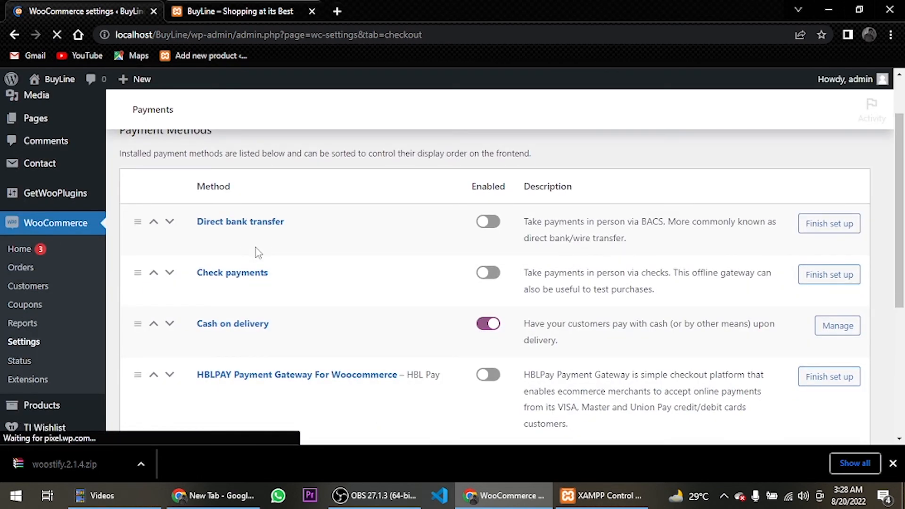
{"action": "scroll", "coordinate": [257, 252], "scroll_direction": "down", "scroll_amount": 5}
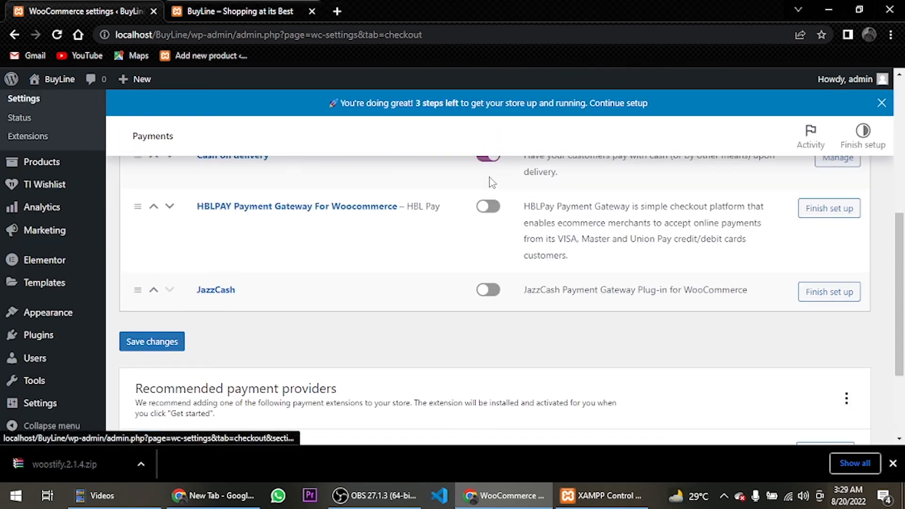
{"action": "left_click", "coordinate": [488, 207]}
{"action": "left_click", "coordinate": [490, 291]}
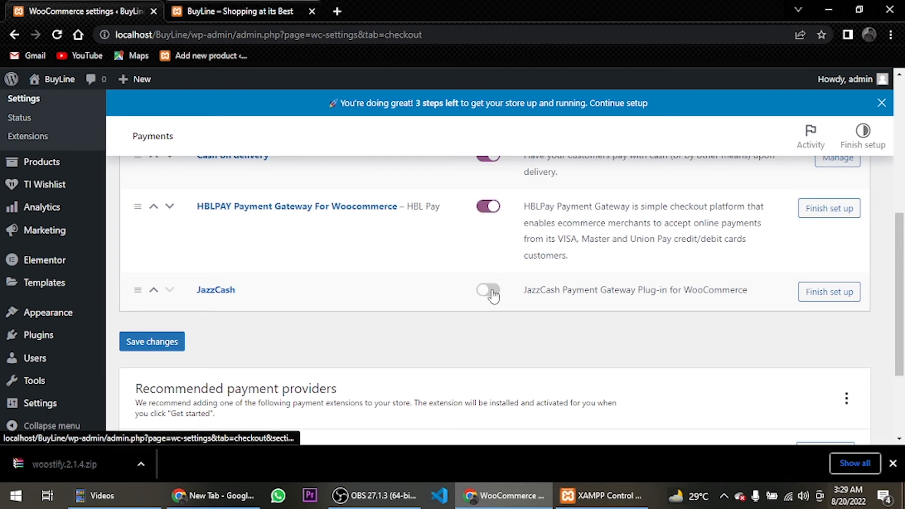
Step: Open the HBLPAY gateway setup and examine its environment, proxy, credential, key and tokenization fields
{"action": "left_click", "coordinate": [841, 218]}
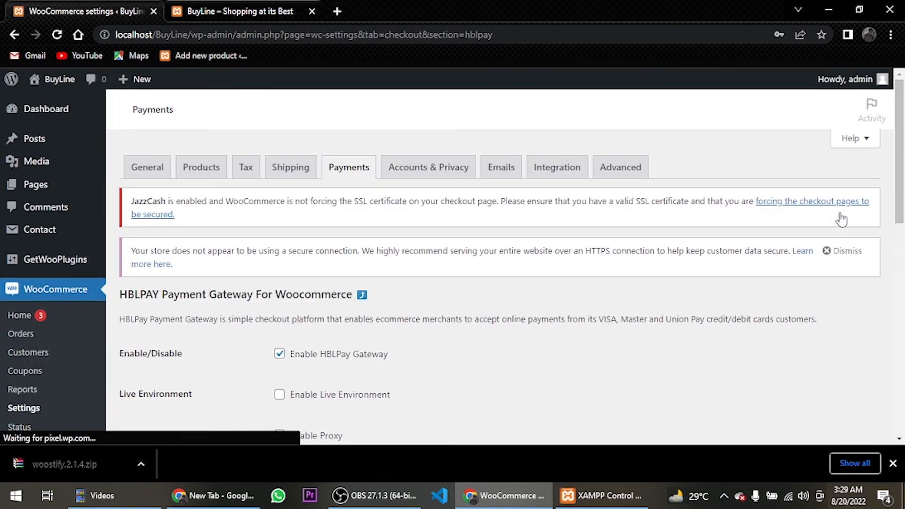
{"action": "scroll", "coordinate": [347, 265], "scroll_direction": "down", "scroll_amount": 4}
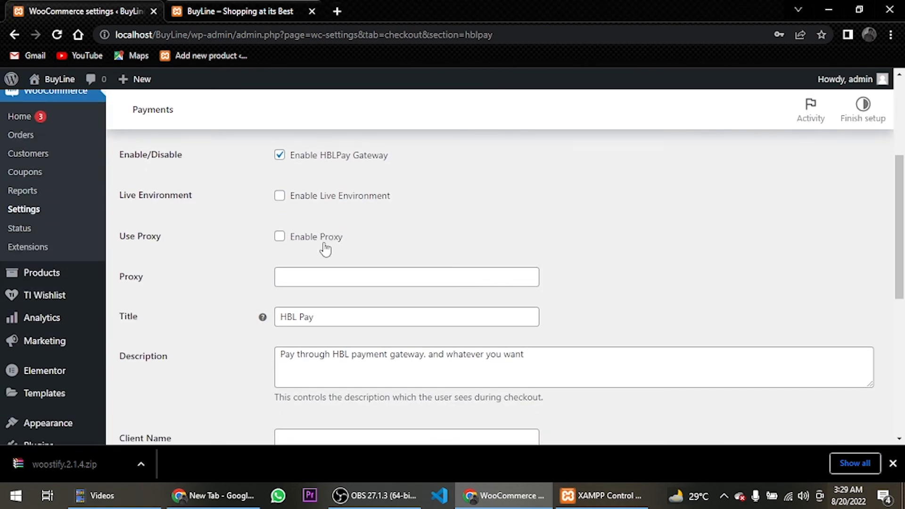
{"action": "scroll", "coordinate": [323, 251], "scroll_direction": "down", "scroll_amount": 1}
{"action": "scroll", "coordinate": [292, 264], "scroll_direction": "down", "scroll_amount": 5}
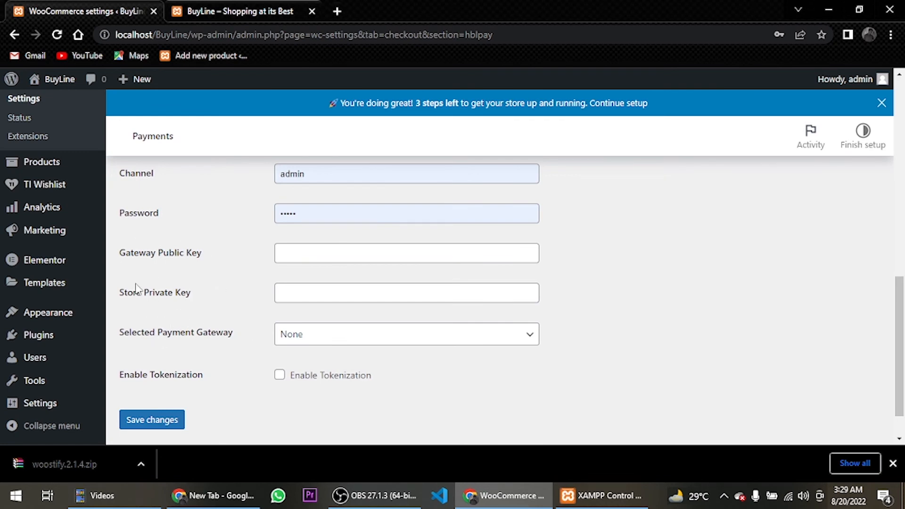
{"action": "scroll", "coordinate": [168, 285], "scroll_direction": "up", "scroll_amount": 3}
{"action": "scroll", "coordinate": [171, 279], "scroll_direction": "down", "scroll_amount": 3}
{"action": "left_click", "coordinate": [306, 257]}
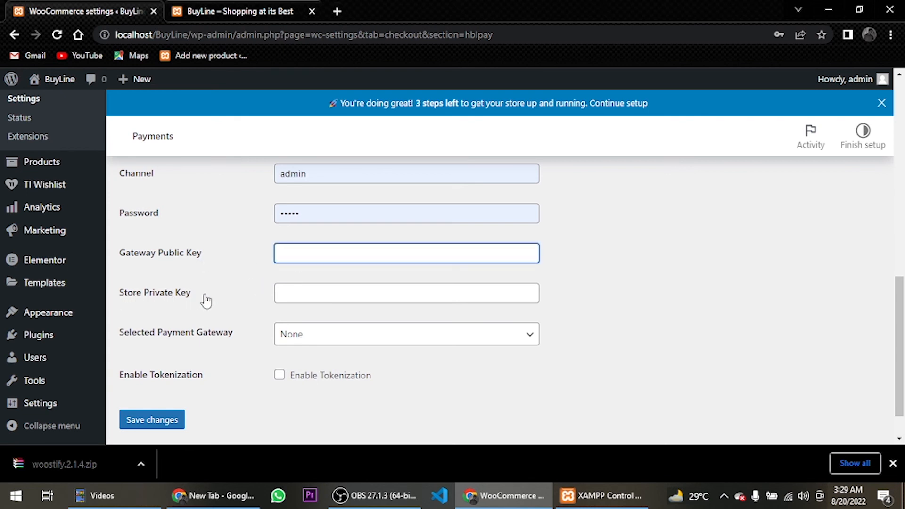
{"action": "left_click", "coordinate": [299, 295]}
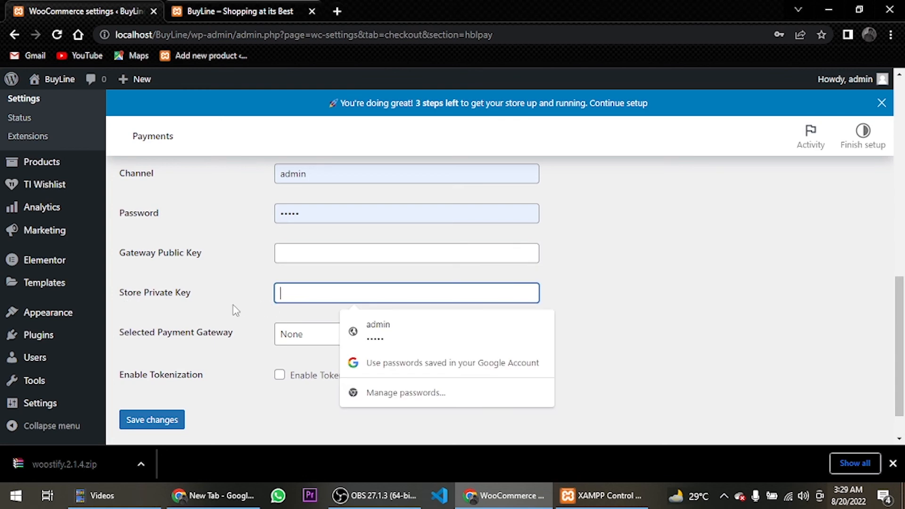
{"action": "left_click", "coordinate": [236, 311]}
{"action": "scroll", "coordinate": [257, 344], "scroll_direction": "up", "scroll_amount": 1}
{"action": "scroll", "coordinate": [257, 344], "scroll_direction": "down", "scroll_amount": 2}
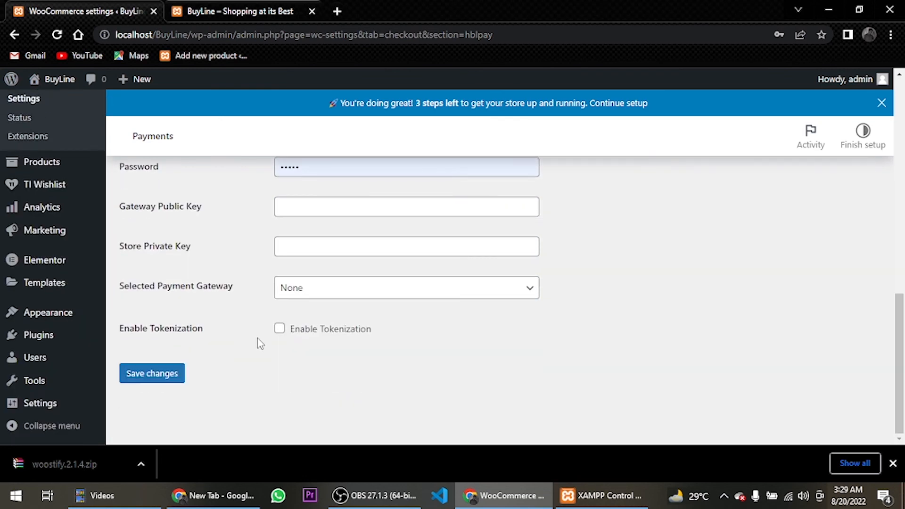
Step: Save the HBLPAY gateway settings and the payment methods list
{"action": "left_click", "coordinate": [147, 375]}
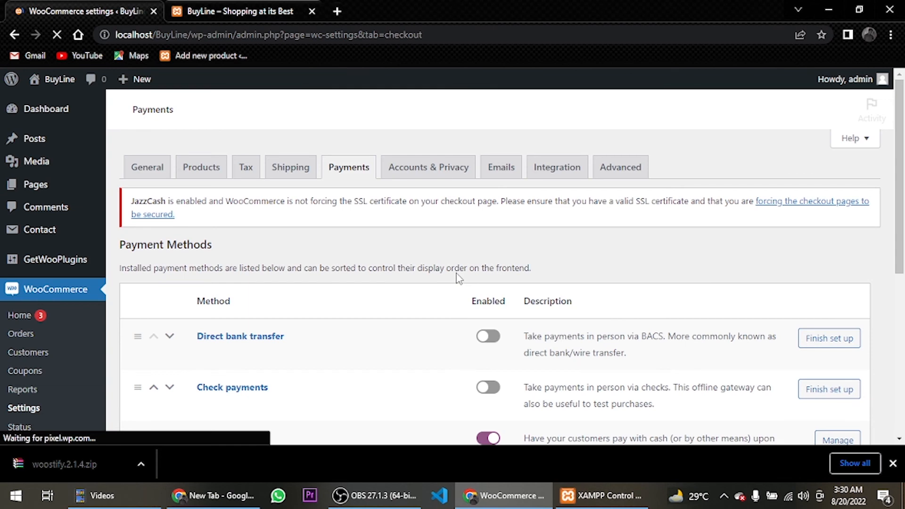
{"action": "scroll", "coordinate": [368, 347], "scroll_direction": "down", "scroll_amount": 4}
{"action": "scroll", "coordinate": [367, 346], "scroll_direction": "down", "scroll_amount": 3}
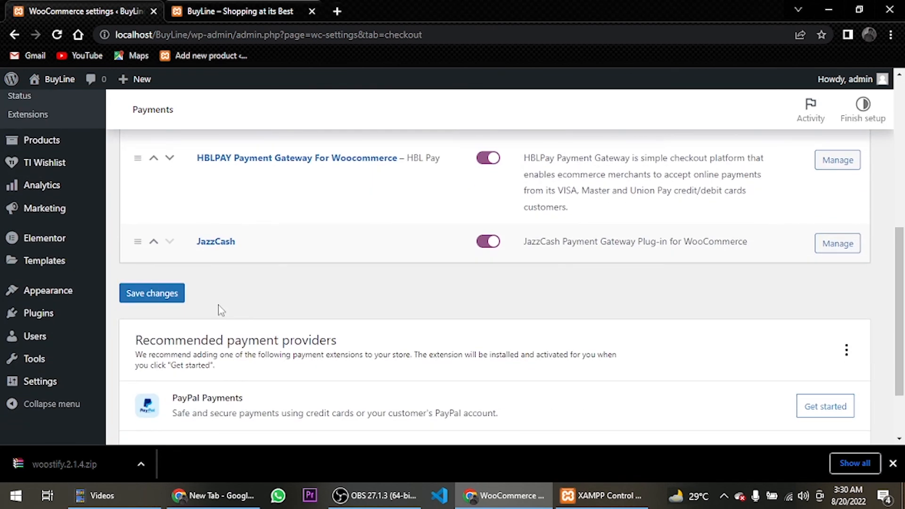
{"action": "left_click", "coordinate": [171, 302]}
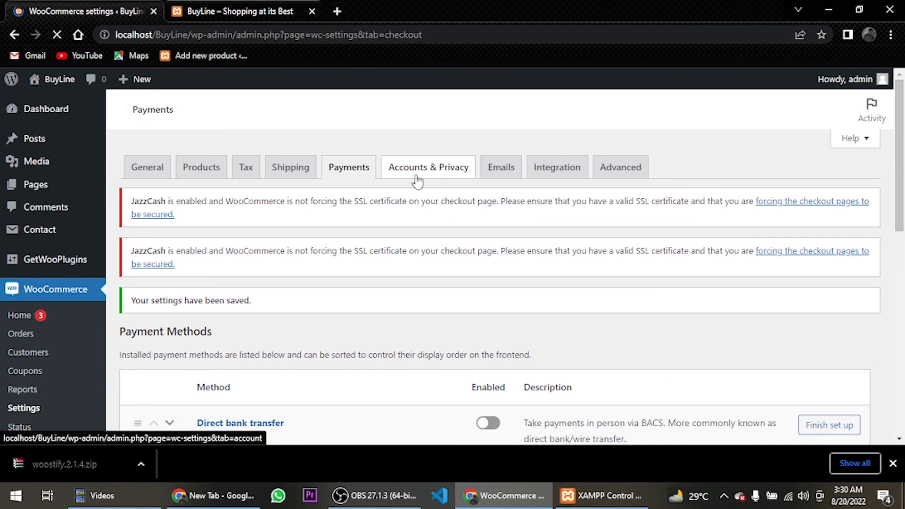
Step: Allow customers to log in and create accounts during checkout and create accounts on the "My account" page, and save the Accounts & Privacy settings
{"action": "left_click", "coordinate": [456, 168]}
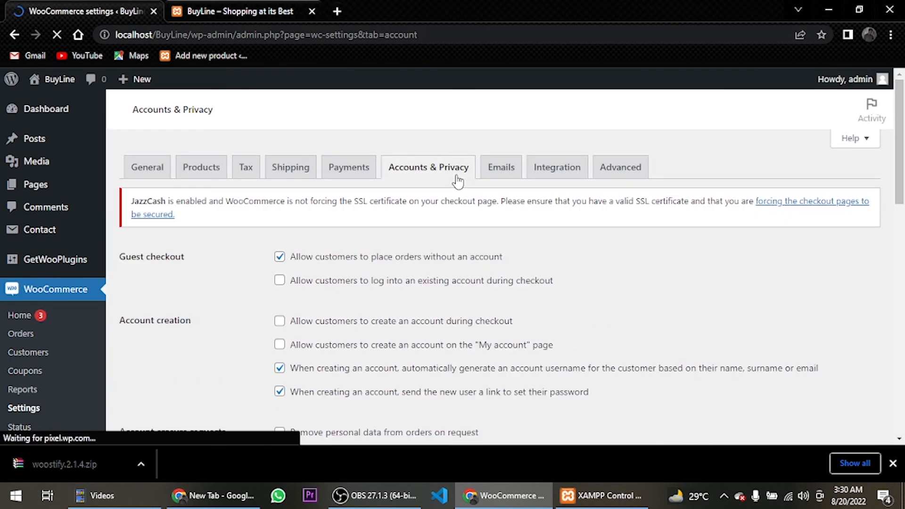
{"action": "scroll", "coordinate": [450, 254], "scroll_direction": "down", "scroll_amount": 1}
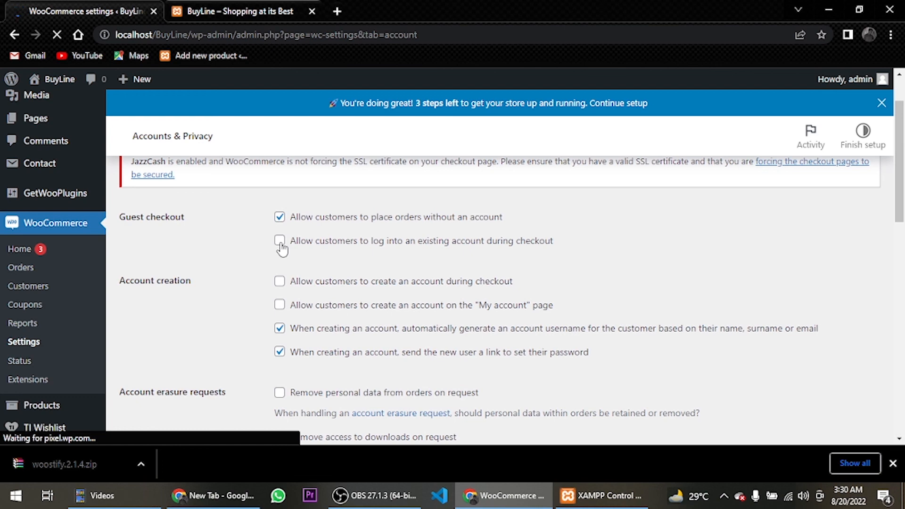
{"action": "left_click", "coordinate": [279, 241]}
{"action": "left_click", "coordinate": [280, 282]}
{"action": "left_click", "coordinate": [279, 305]}
{"action": "scroll", "coordinate": [295, 283], "scroll_direction": "down", "scroll_amount": 2}
{"action": "scroll", "coordinate": [297, 275], "scroll_direction": "down", "scroll_amount": 10}
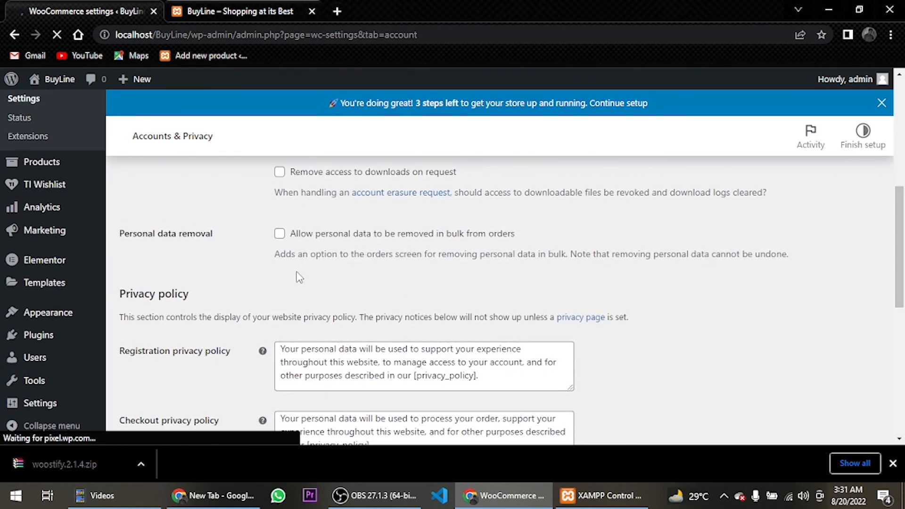
{"action": "left_click", "coordinate": [151, 375]}
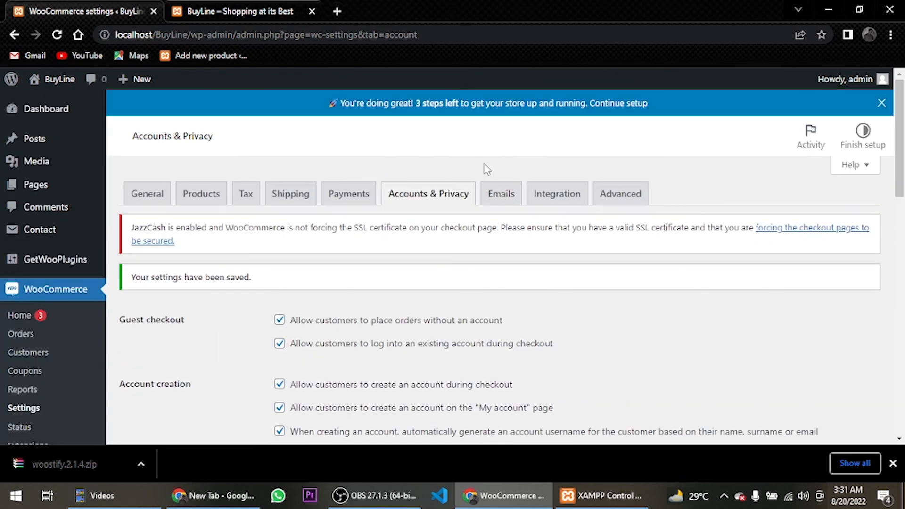
Step: Check the MaxMind Geolocation integration settings, and save the Advanced page setup and endpoint settings
{"action": "left_click", "coordinate": [567, 195]}
{"action": "scroll", "coordinate": [530, 217], "scroll_direction": "down", "scroll_amount": 4}
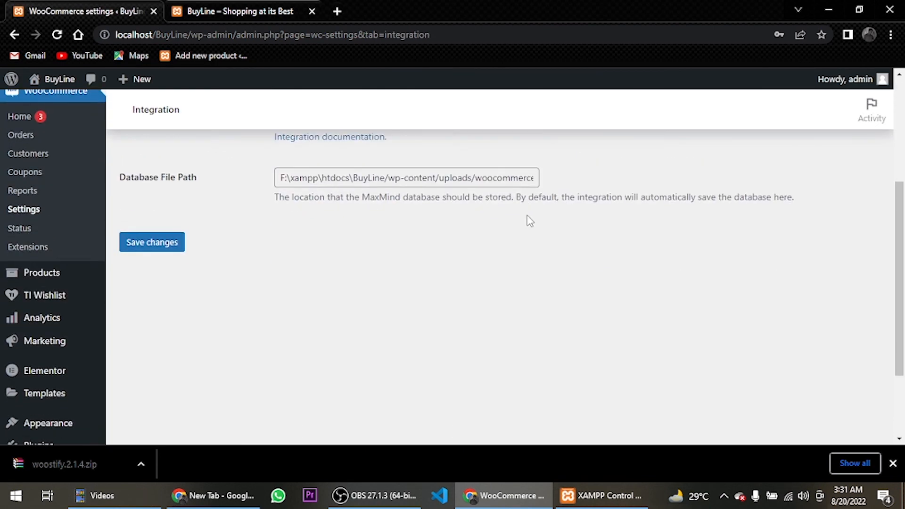
{"action": "scroll", "coordinate": [530, 220], "scroll_direction": "up", "scroll_amount": 4}
{"action": "left_click", "coordinate": [607, 171]}
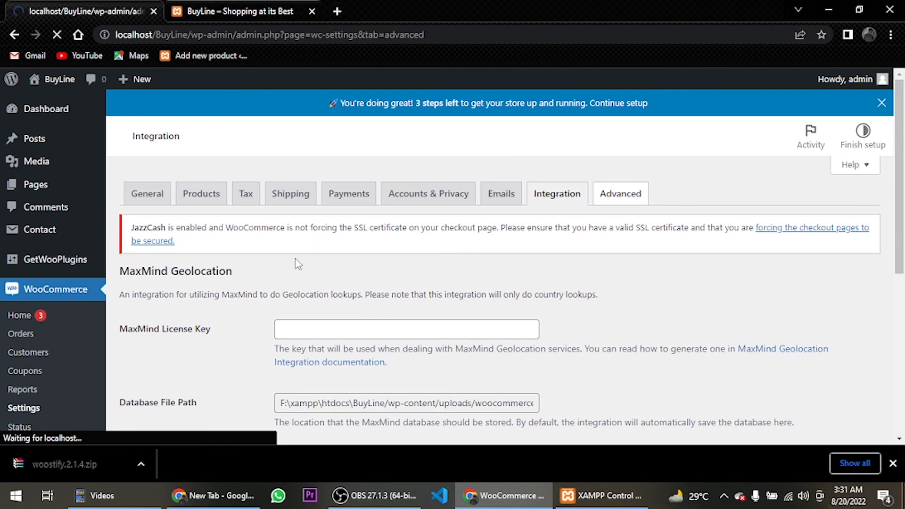
{"action": "scroll", "coordinate": [203, 290], "scroll_direction": "down", "scroll_amount": 1}
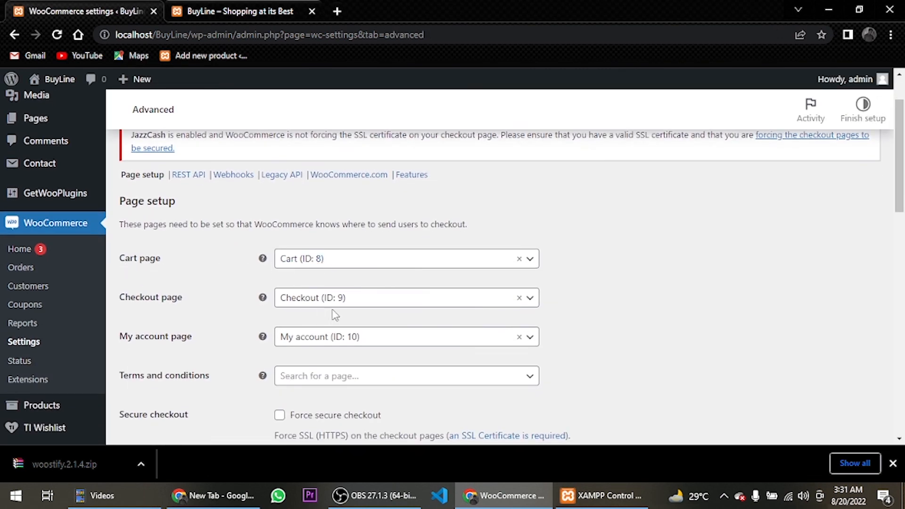
{"action": "scroll", "coordinate": [334, 324], "scroll_direction": "down", "scroll_amount": 3}
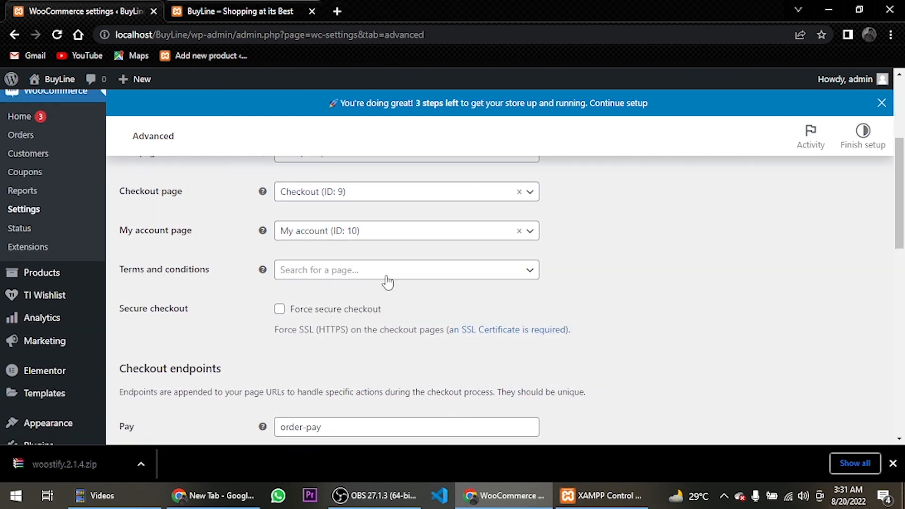
{"action": "scroll", "coordinate": [207, 320], "scroll_direction": "down", "scroll_amount": 8}
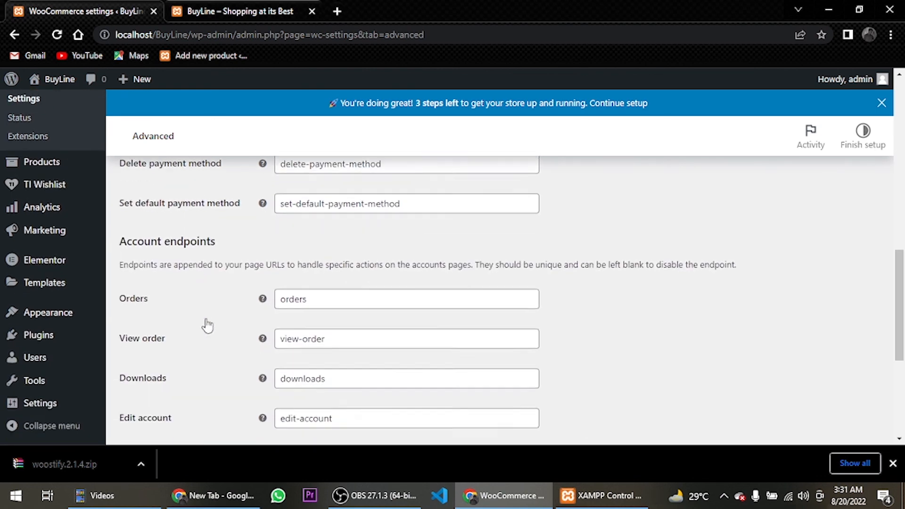
{"action": "scroll", "coordinate": [206, 324], "scroll_direction": "down", "scroll_amount": 5}
{"action": "left_click", "coordinate": [161, 406]}
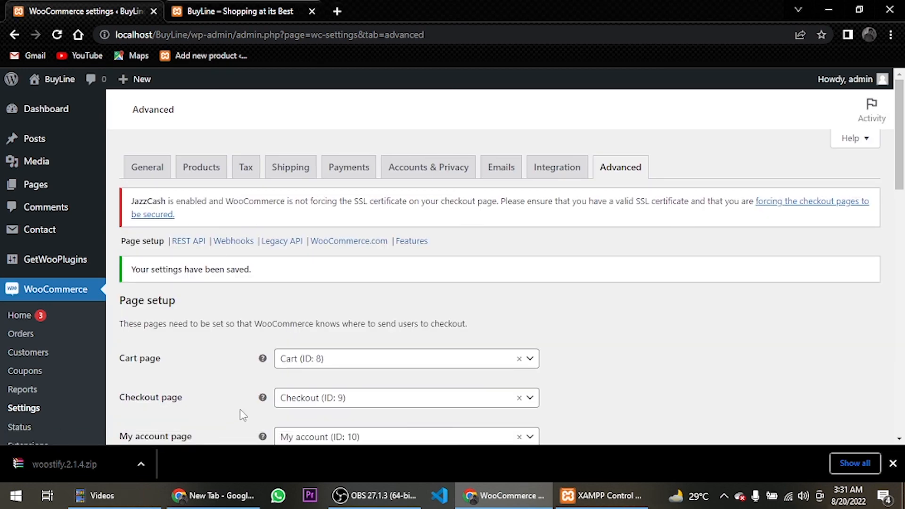
{"action": "scroll", "coordinate": [318, 271], "scroll_direction": "down", "scroll_amount": 3}
{"action": "scroll", "coordinate": [312, 271], "scroll_direction": "up", "scroll_amount": 3}
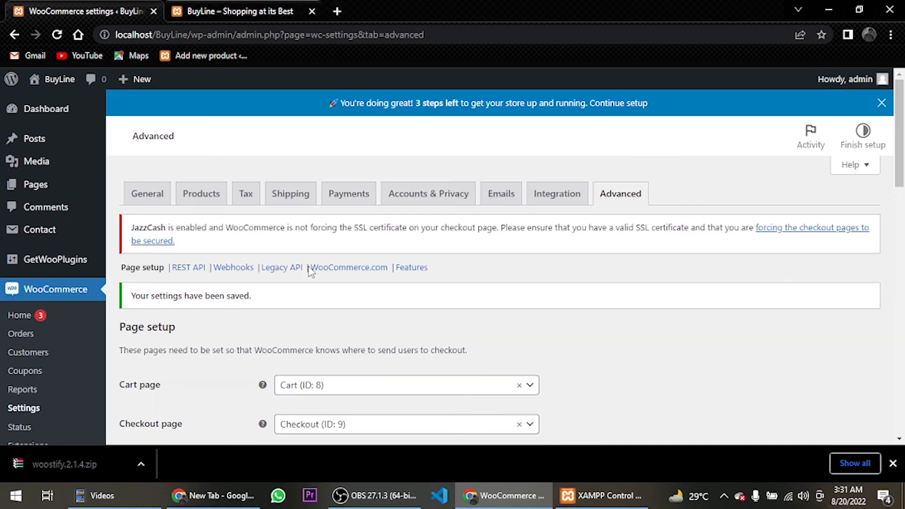